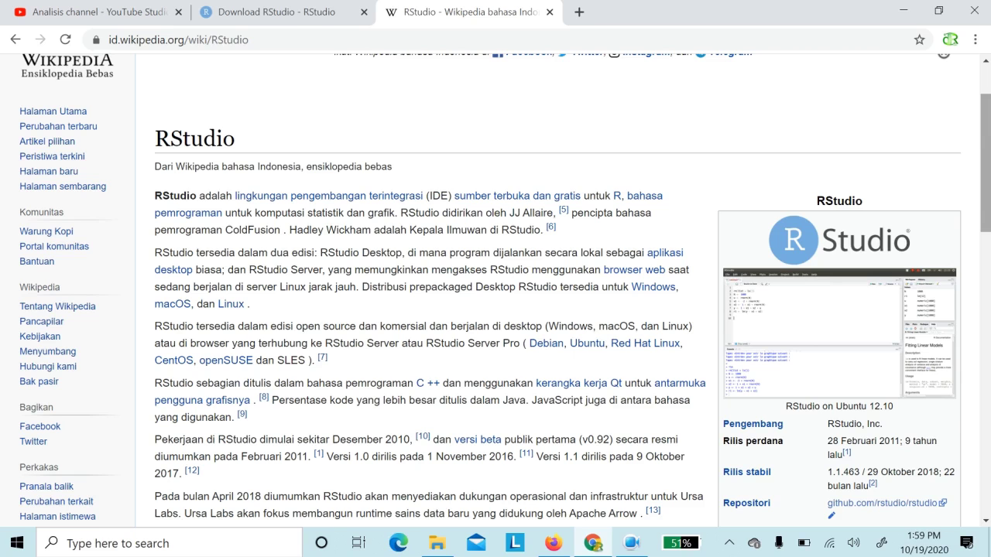
# - Read the Wikipedia article on RStudio from its introduction and release history down to the package and add-in sections
pyautogui.scroll(-1, 496, 295)
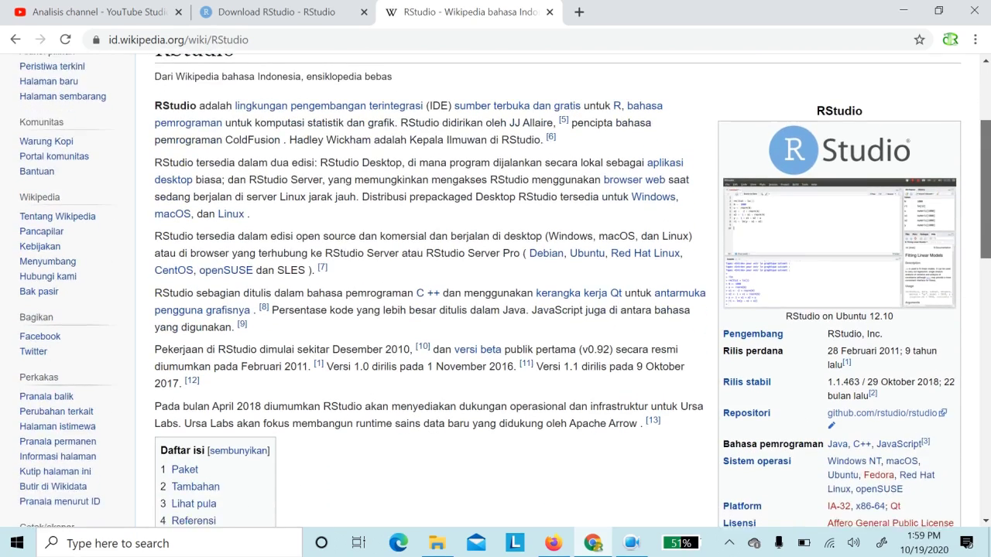
pyautogui.scroll(1, 495, 298)
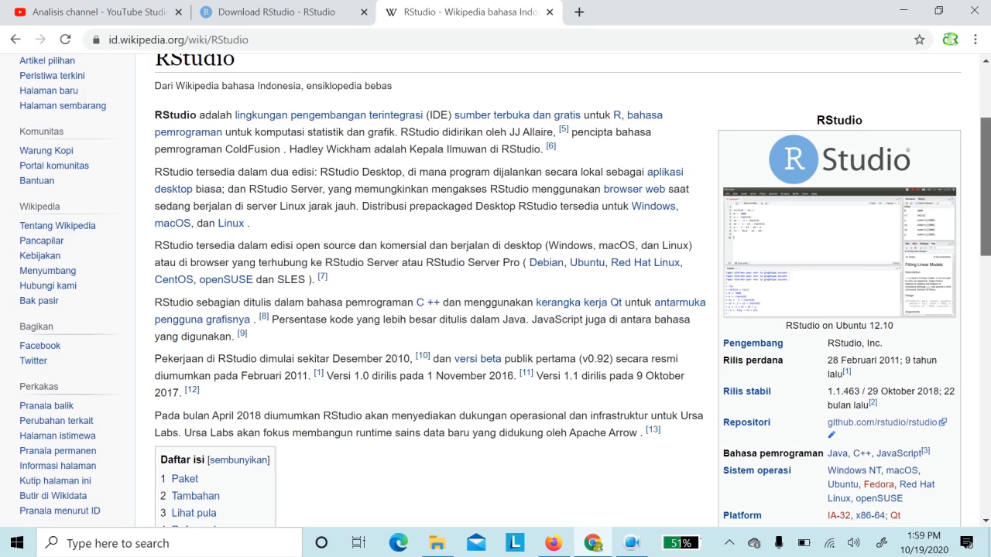
pyautogui.scroll(1, 496, 286)
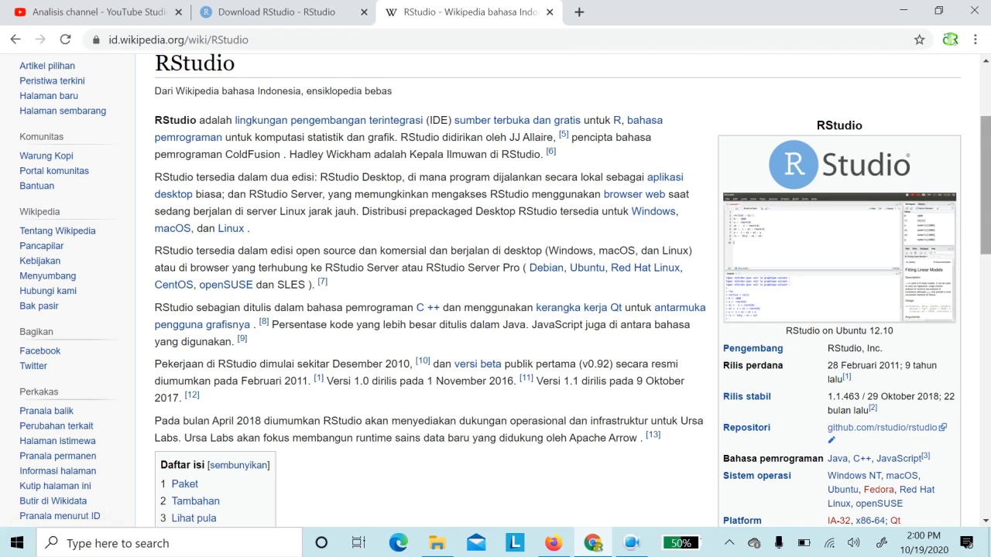
pyautogui.scroll(-1, 496, 290)
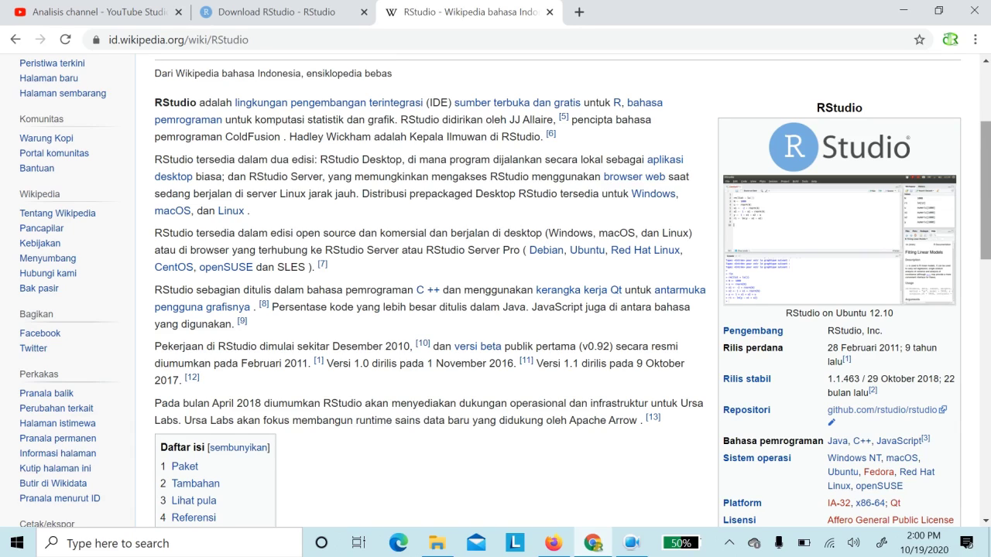
pyautogui.scroll(-2, 496, 289)
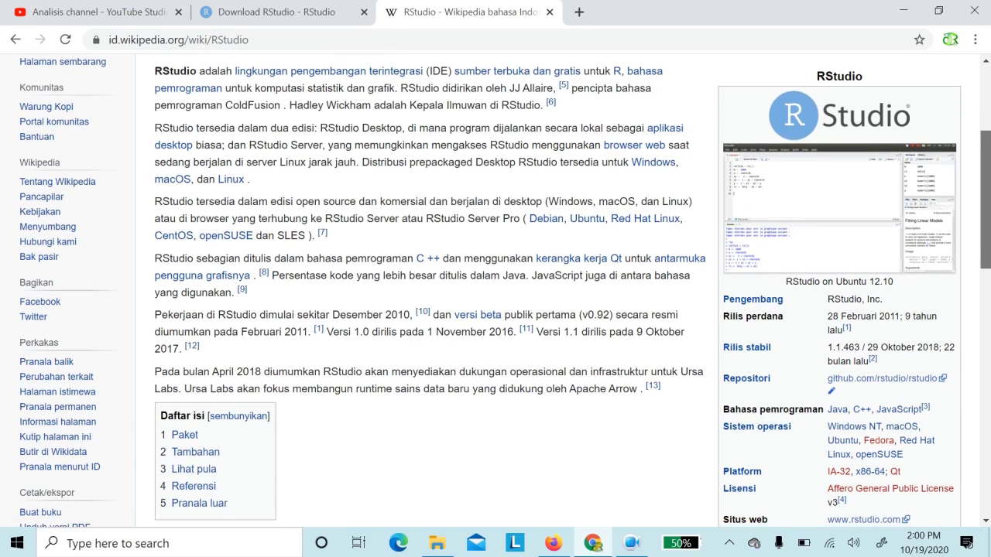
pyautogui.scroll(-2, 495, 290)
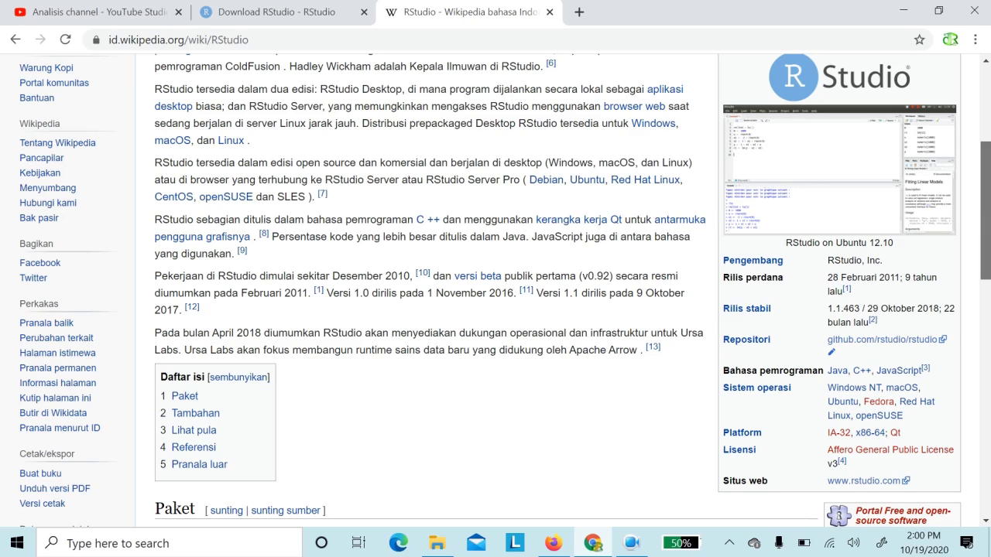
pyautogui.scroll(-1, 511, 237)
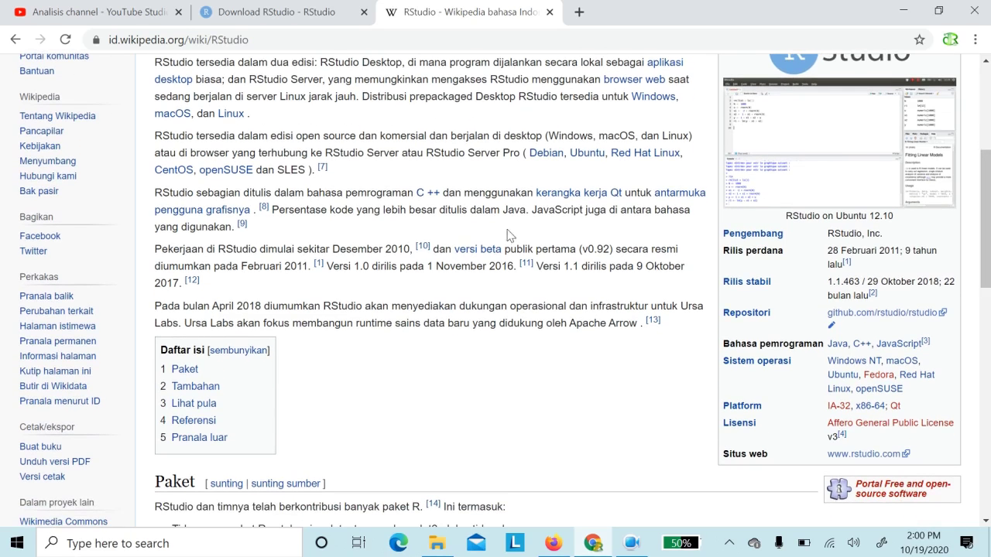
pyautogui.moveTo(237, 307); pyautogui.dragTo(263, 308)
pyautogui.moveTo(986, 217); pyautogui.dragTo(985, 331)
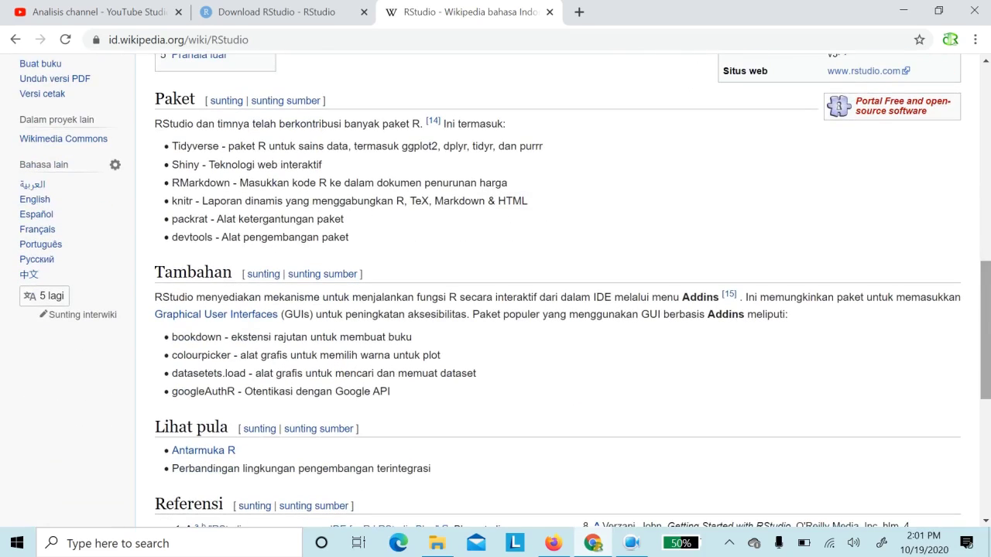
# - Review the Wikipedia article's introductory paragraphs on RStudio again, going back up to the article title
pyautogui.click(283, 6)
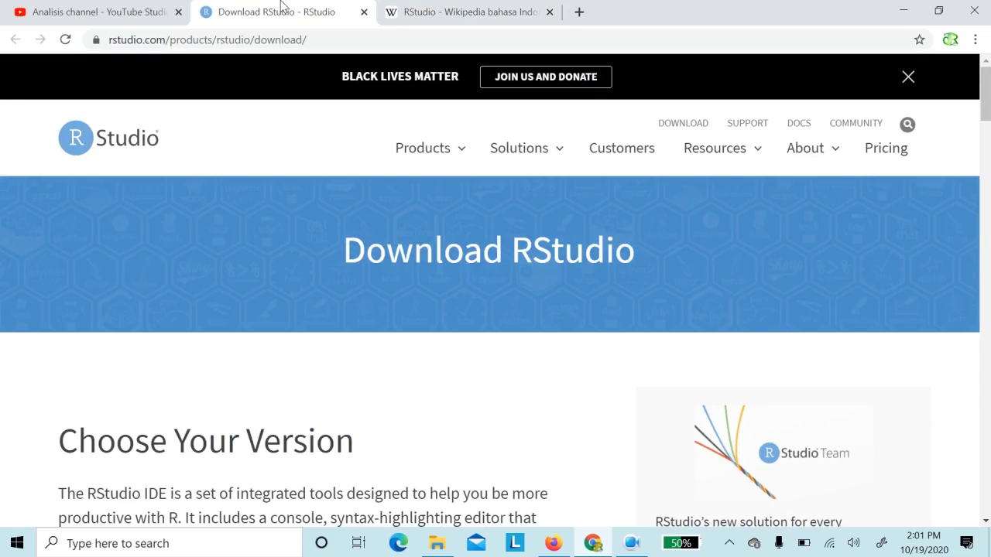
pyautogui.click(449, 8)
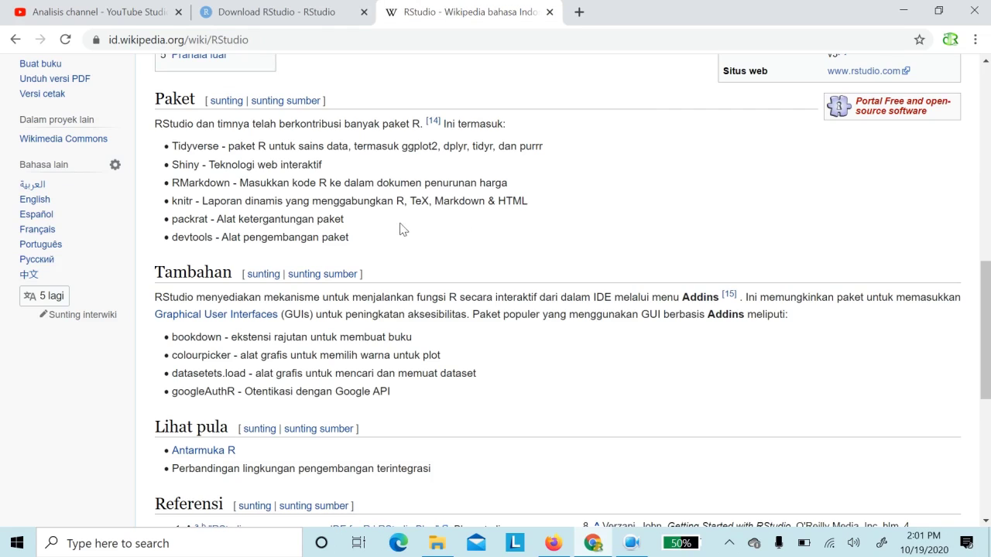
pyautogui.moveTo(986, 333); pyautogui.dragTo(986, 239)
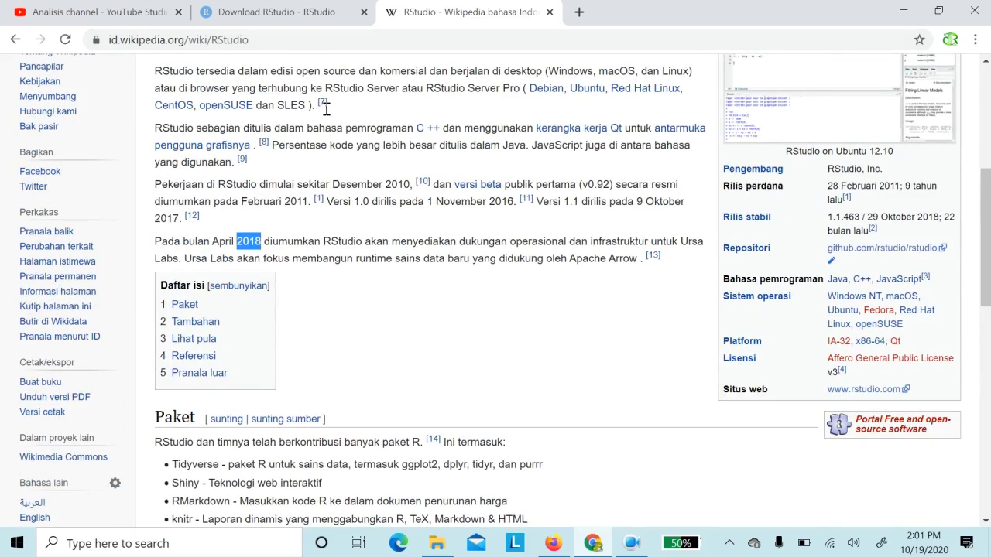
pyautogui.moveTo(986, 232); pyautogui.dragTo(986, 327)
pyautogui.scroll(6, 496, 286)
pyautogui.moveTo(155, 54); pyautogui.dragTo(691, 181)
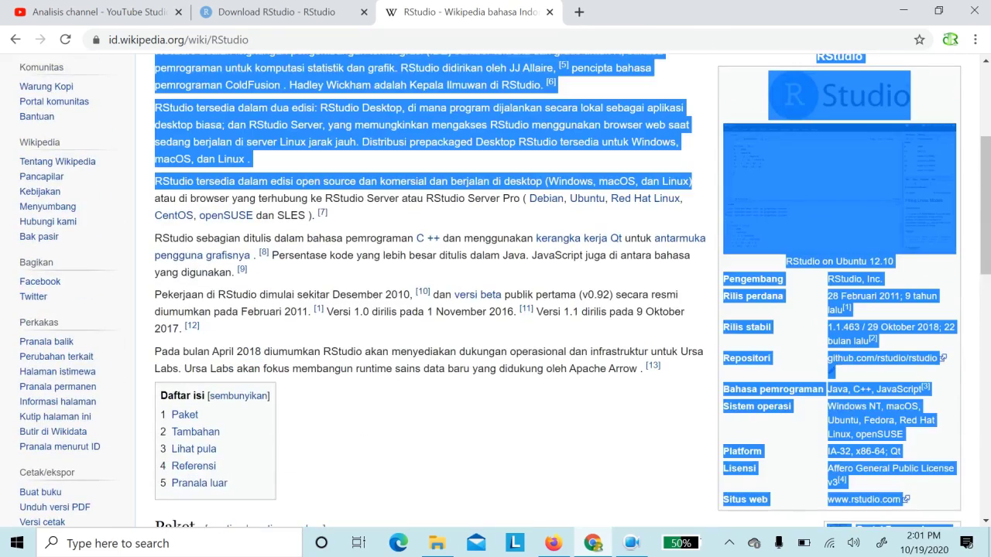
pyautogui.click(515, 267)
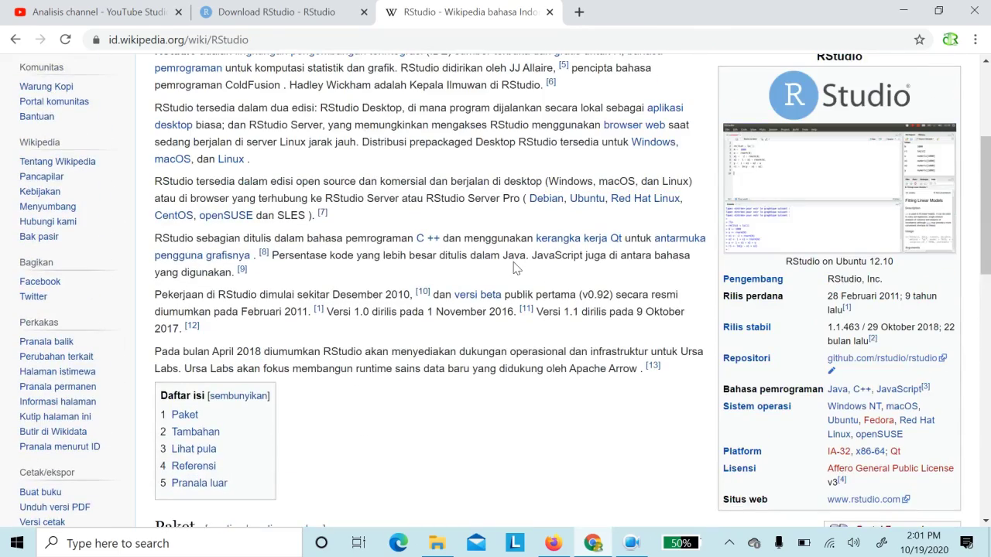
pyautogui.moveTo(986, 224); pyautogui.dragTo(986, 147)
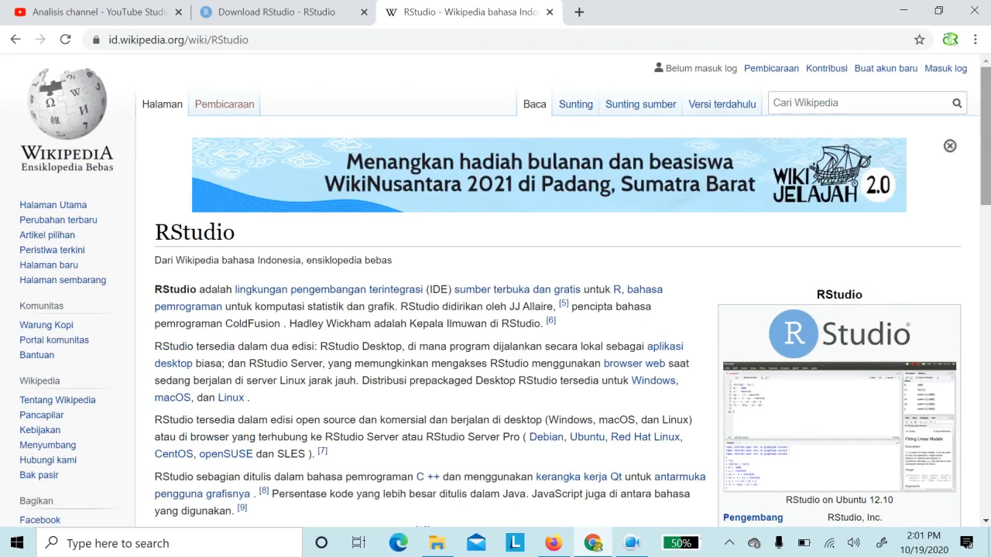
# - Switch to the open Download RStudio page and look over its address and version introduction
pyautogui.click(267, 6)
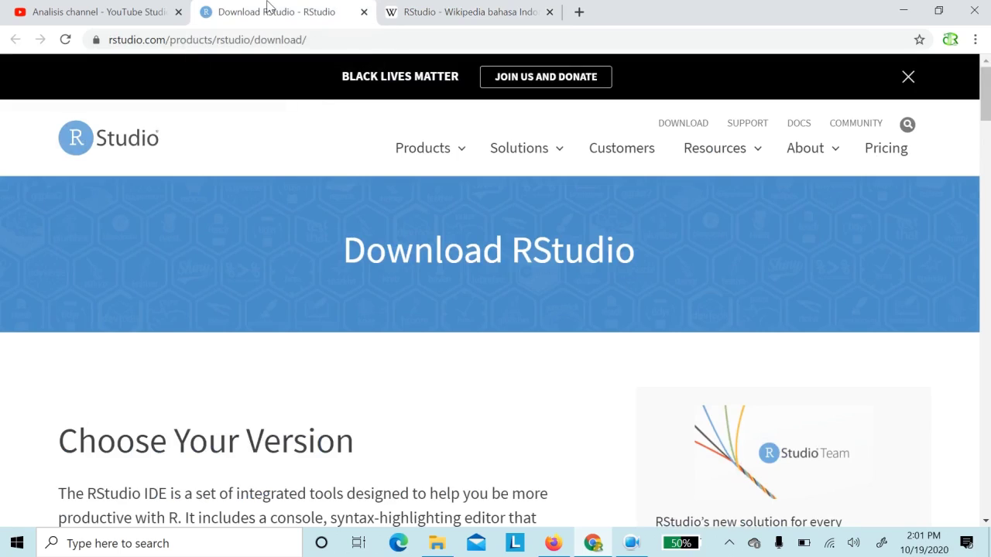
pyautogui.click(325, 39)
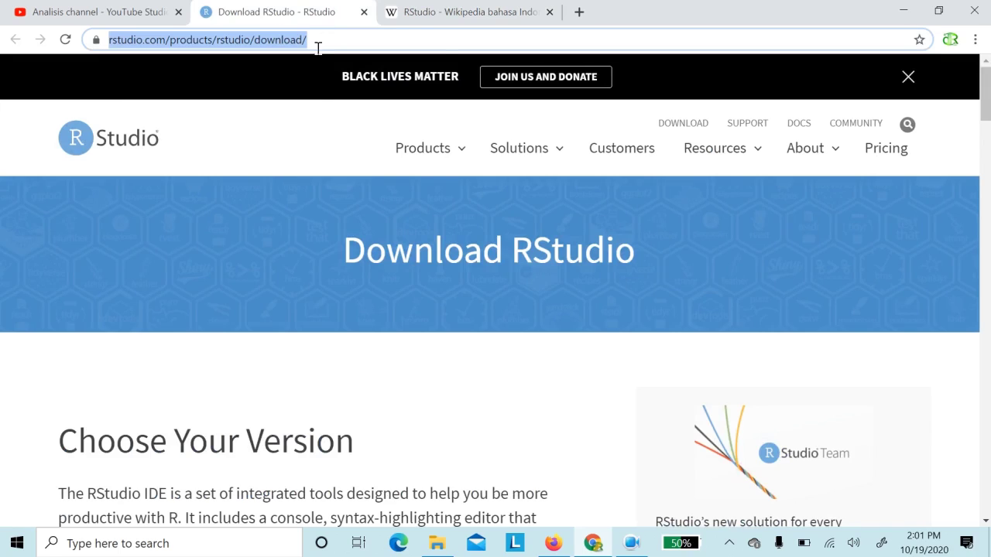
pyautogui.click(985, 93)
pyautogui.scroll(-5, 985, 93)
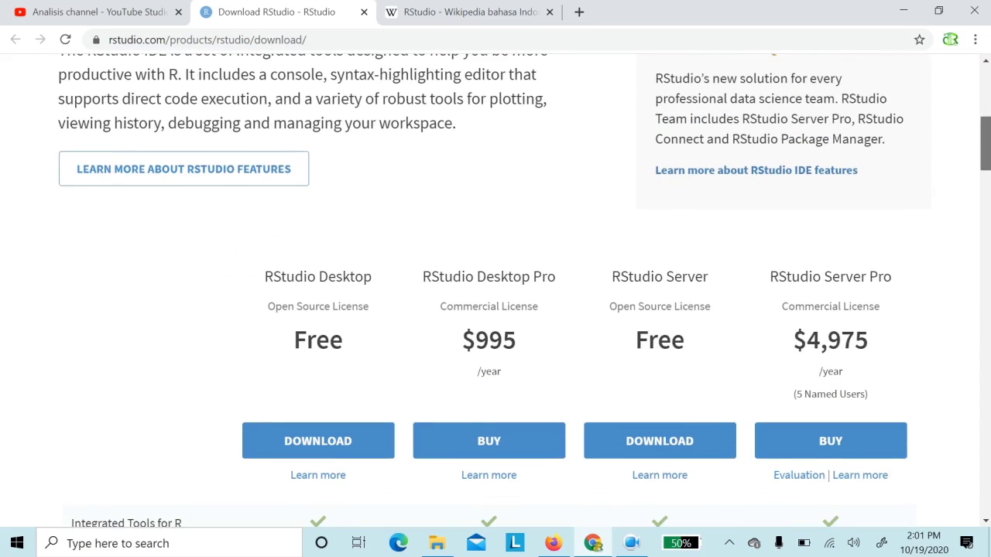
pyautogui.scroll(5, 977, 73)
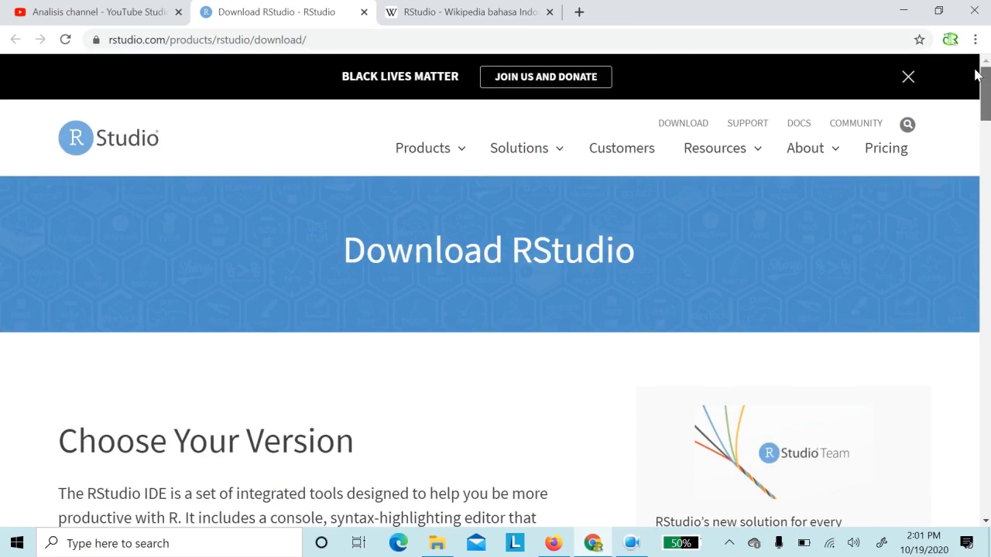
pyautogui.scroll(-5, 986, 86)
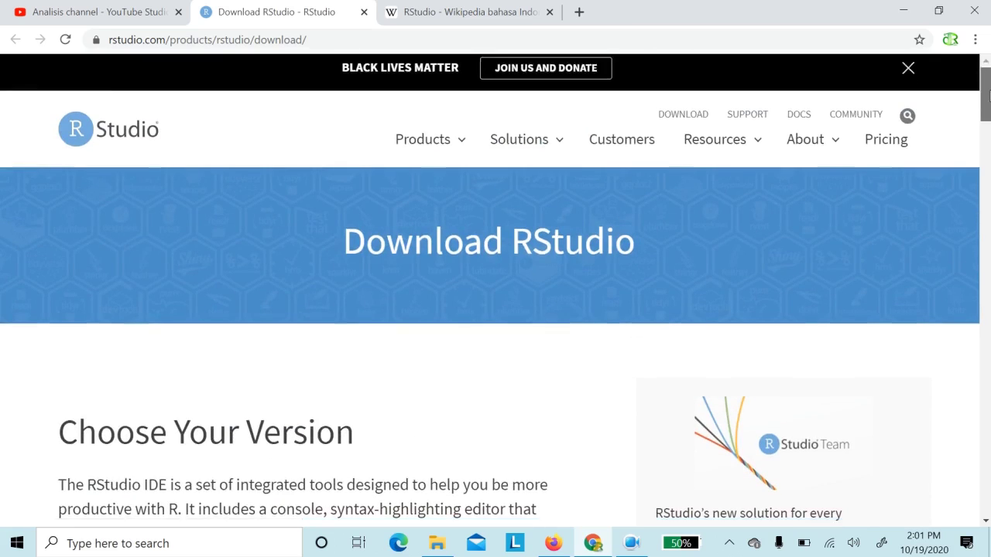
# - Compare the licences, prices and features of RStudio Desktop, Desktop Pro, Server and Server Pro in the edition table
pyautogui.scroll(-1, 531, 320)
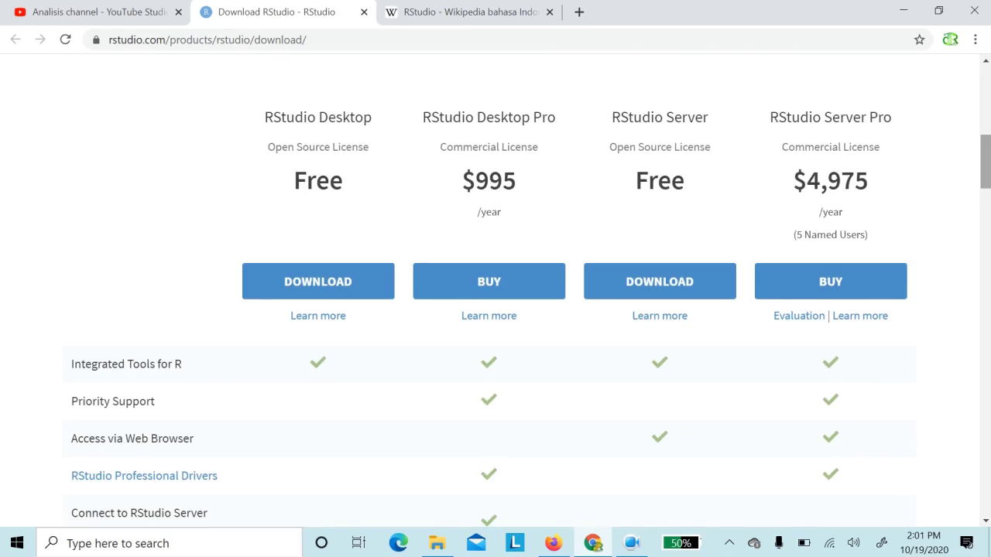
pyautogui.scroll(-3, 496, 294)
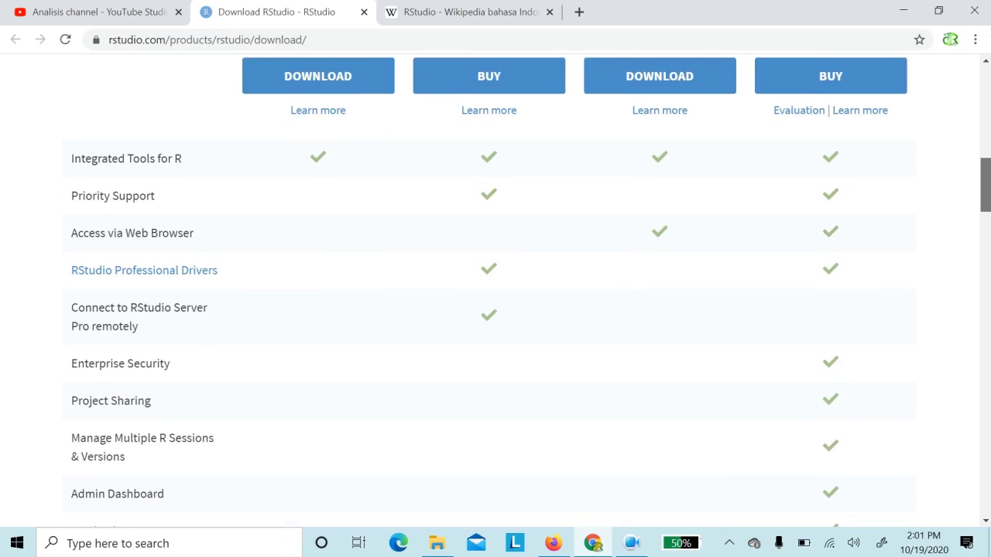
pyautogui.scroll(-1, 495, 294)
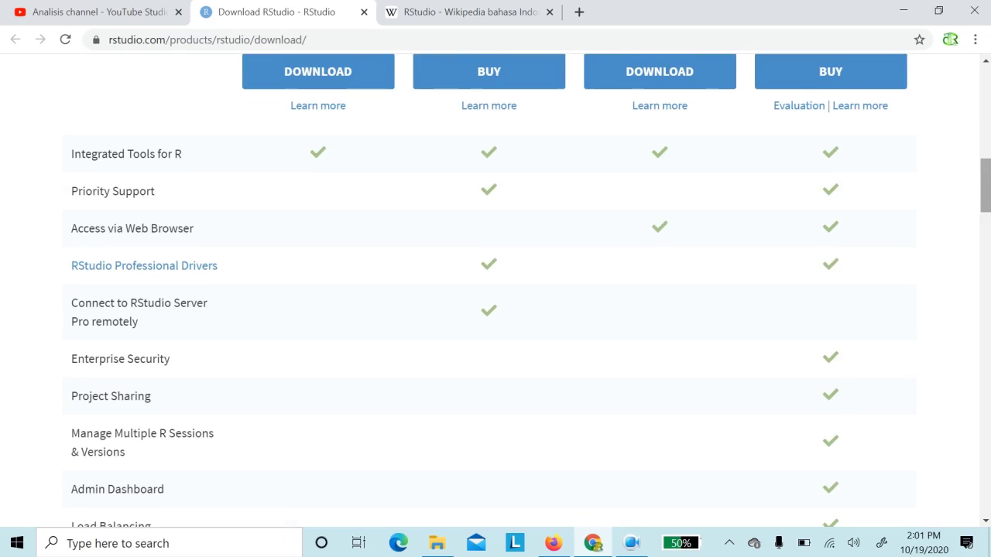
pyautogui.scroll(2, 496, 295)
pyautogui.scroll(2, 496, 294)
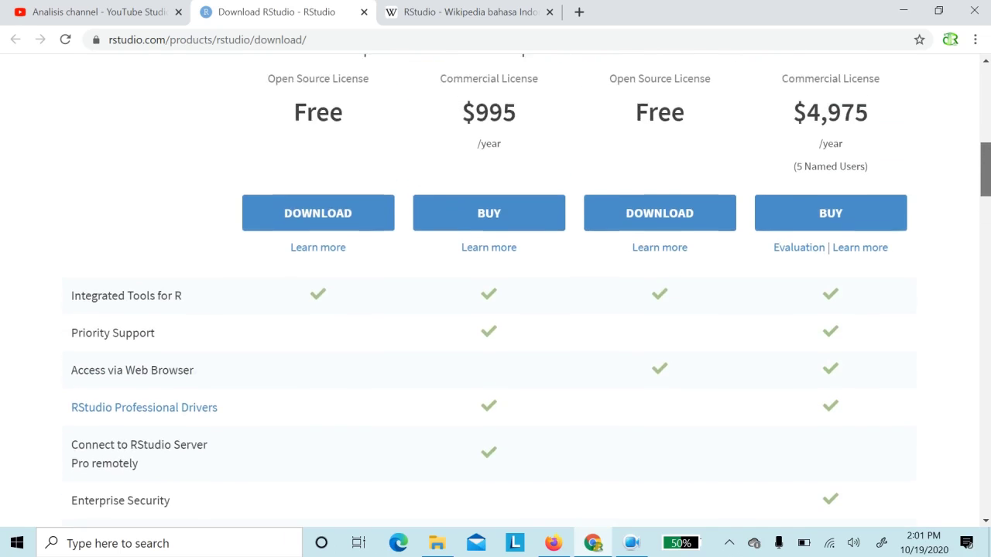
pyautogui.scroll(-1, 525, 291)
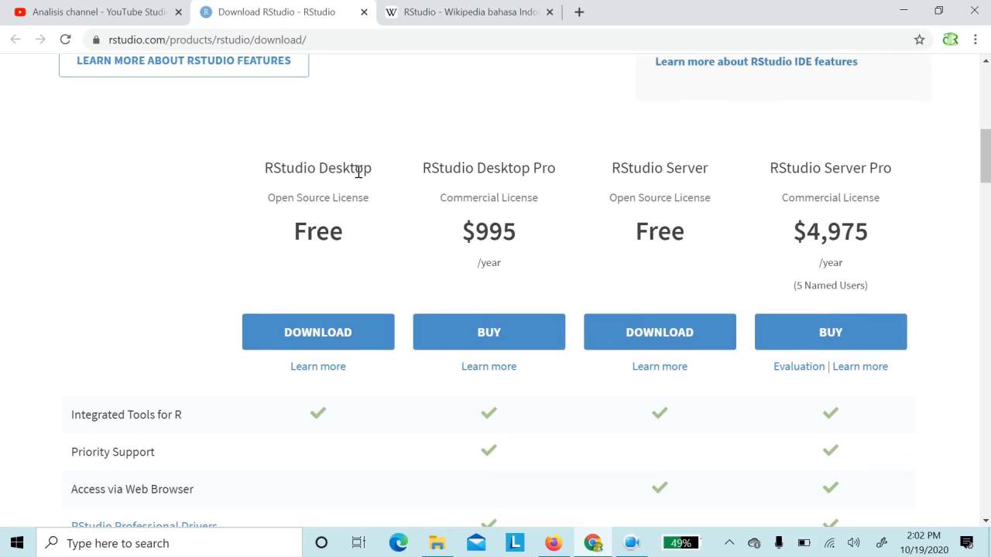
pyautogui.scroll(-3, 986, 155)
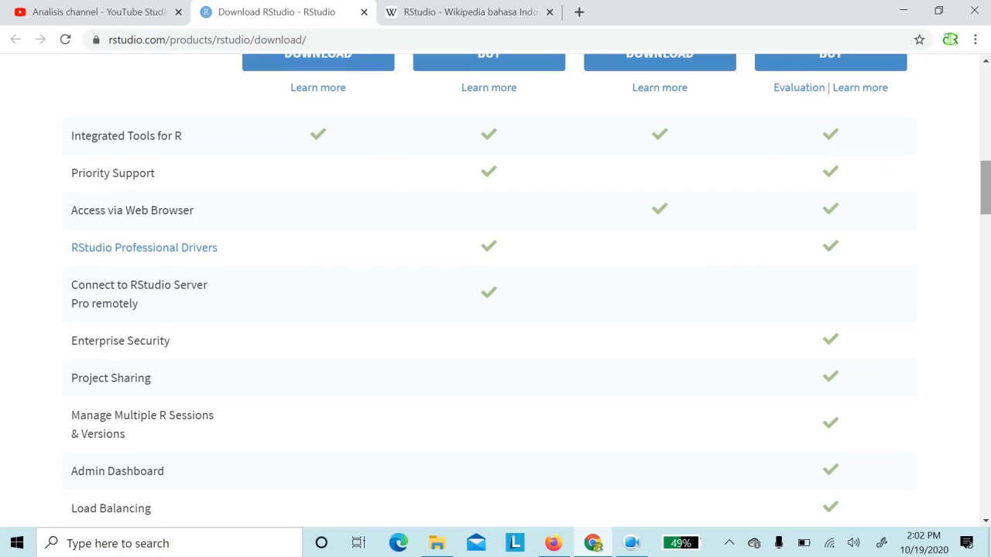
pyautogui.scroll(4, 986, 155)
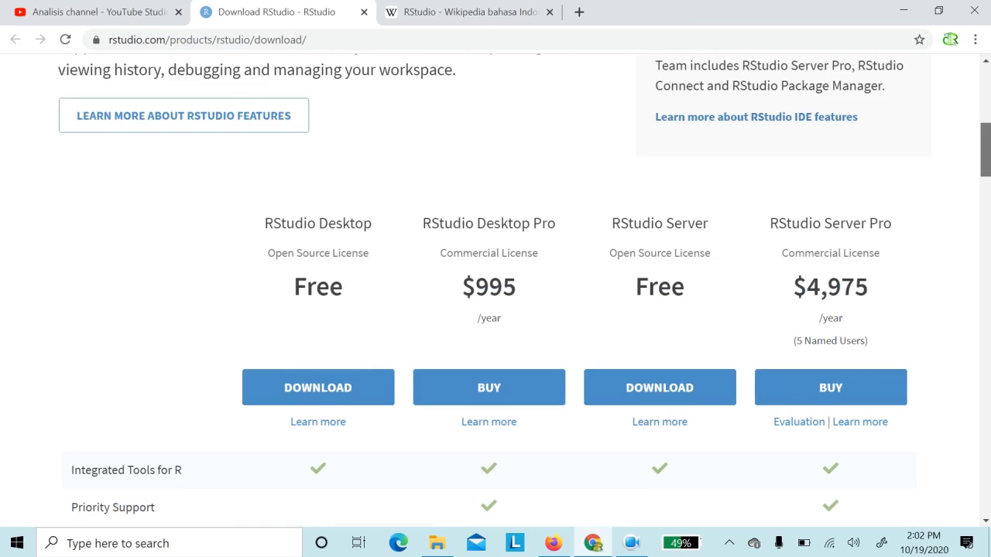
pyautogui.scroll(-2, 985, 151)
pyautogui.scroll(-3, 985, 155)
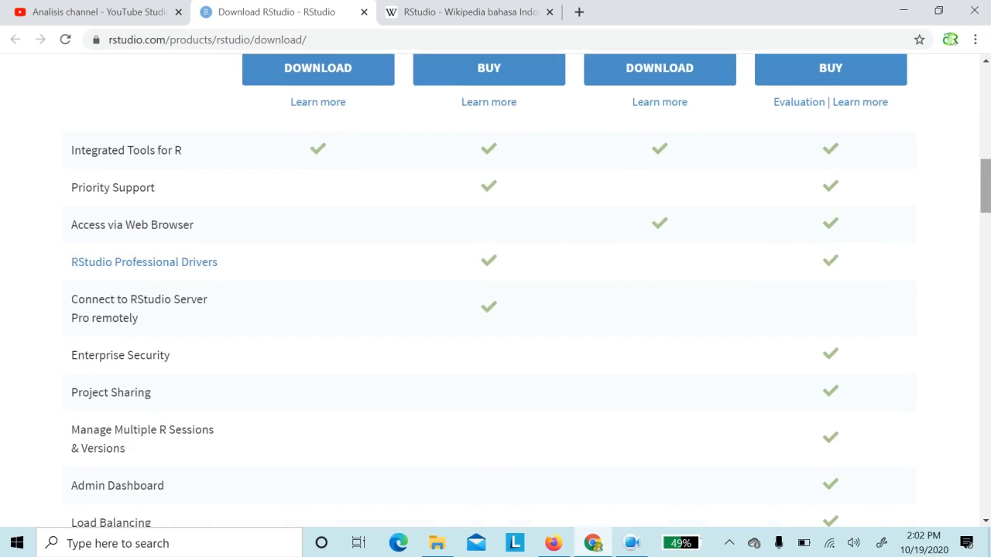
pyautogui.scroll(3, 986, 155)
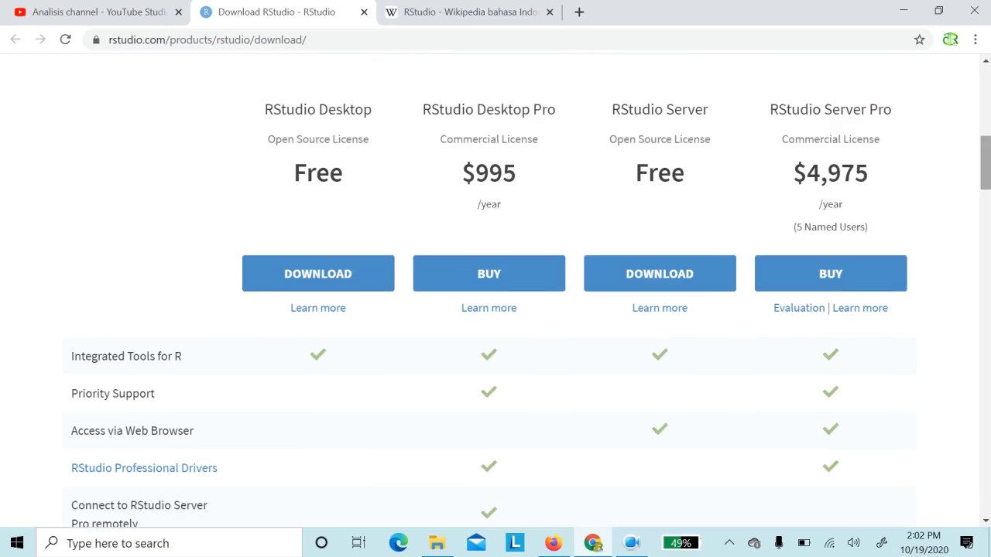
# - Open the free RStudio Desktop download section in a new browser tab and examine the Windows download and All Installers table
pyautogui.middleClick(343, 274)
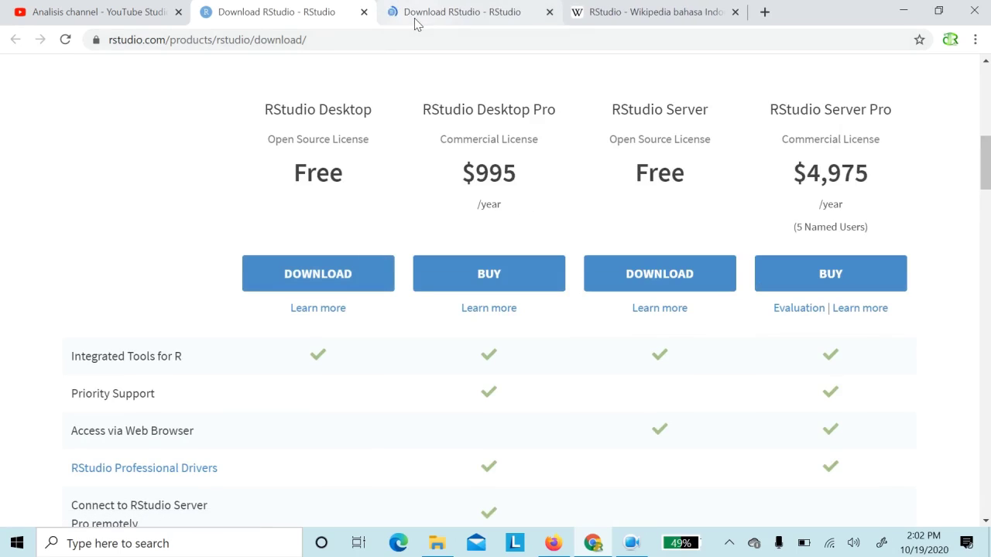
pyautogui.click(415, 23)
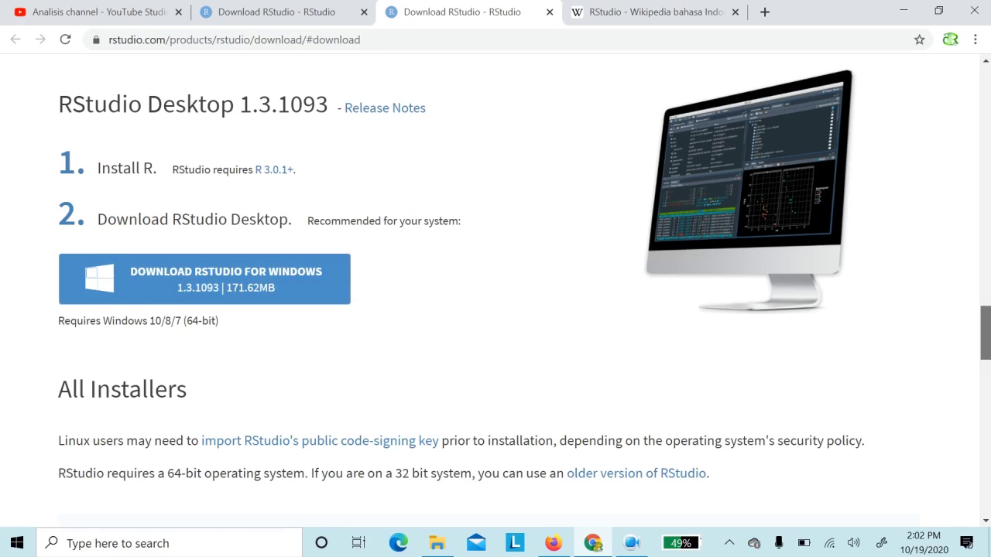
pyautogui.scroll(-1, 495, 286)
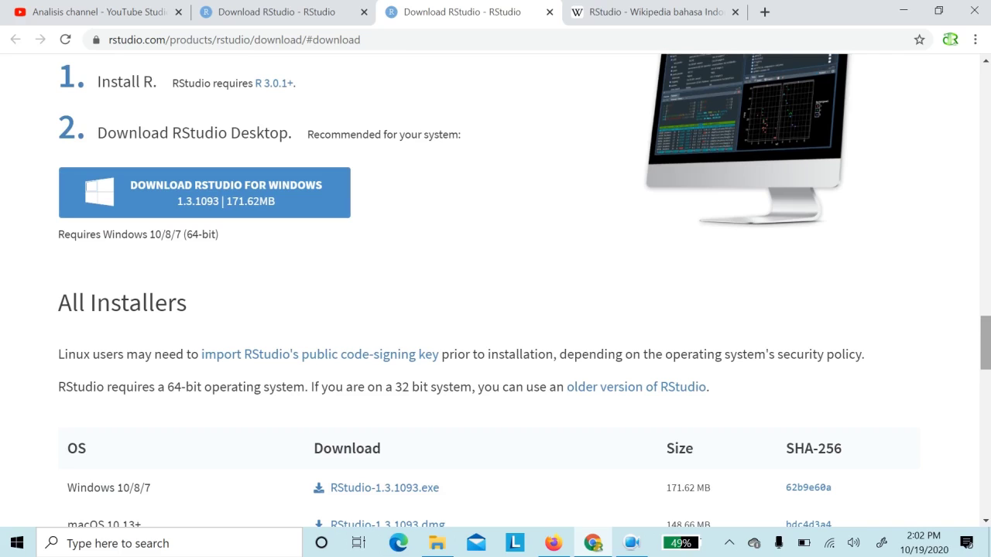
pyautogui.scroll(-1, 577, 385)
pyautogui.scroll(2, 577, 384)
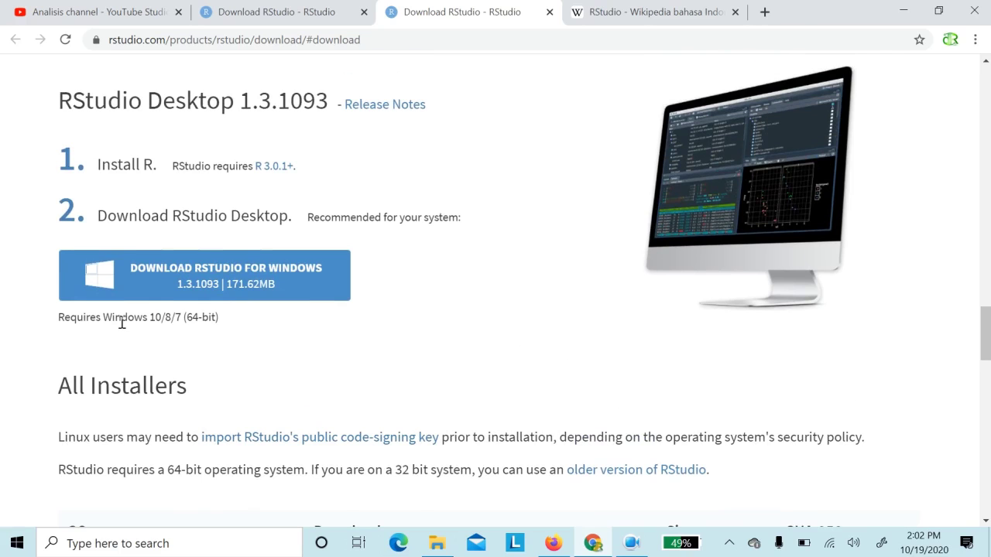
pyautogui.moveTo(986, 333); pyautogui.dragTo(986, 335)
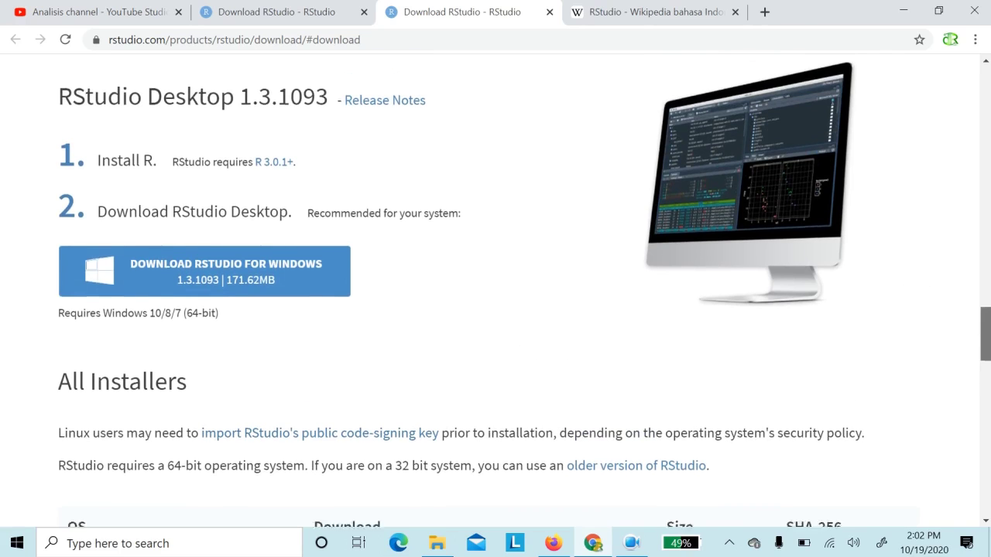
pyautogui.scroll(-3, 524, 304)
pyautogui.scroll(-1, 525, 305)
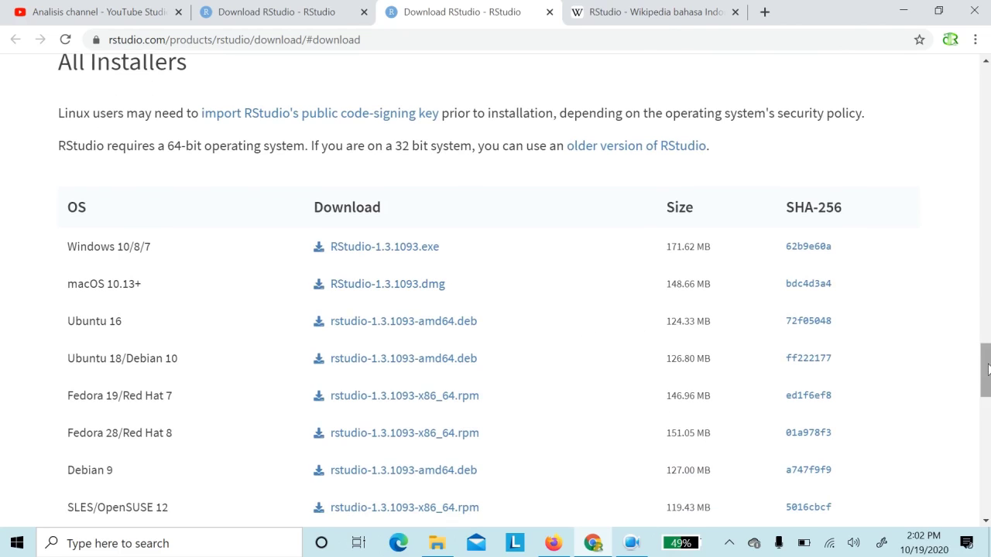
pyautogui.scroll(-2, 524, 304)
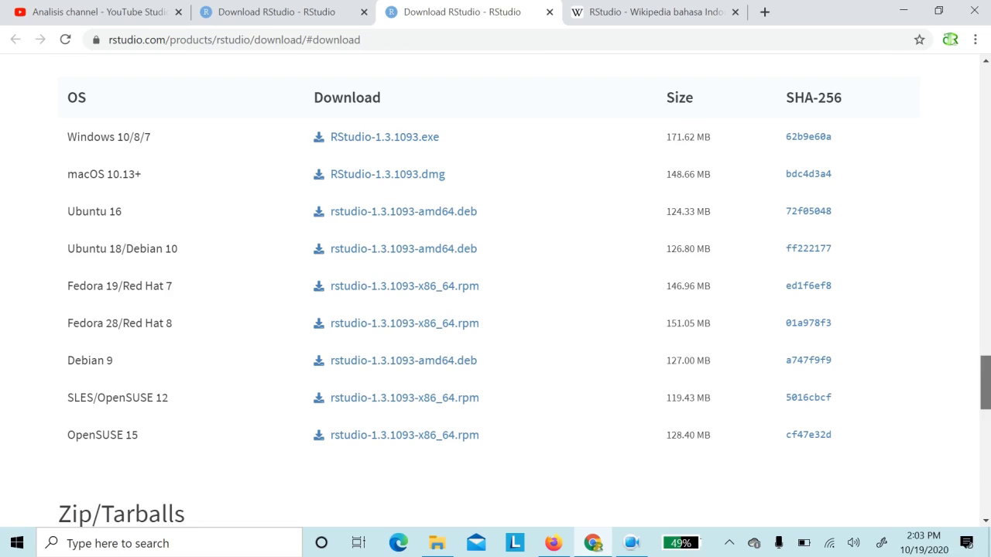
# - Start downloading RStudio-1.3.1093.exe for Windows 10/8/7 from the All Installers table and cancel that download
pyautogui.scroll(-7, 496, 294)
pyautogui.scroll(10, 495, 294)
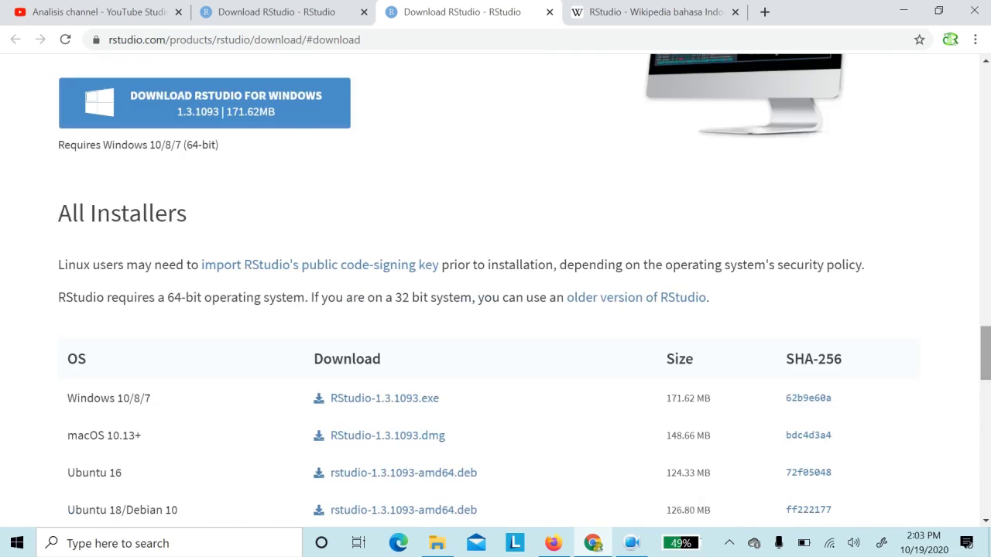
pyautogui.scroll(-1, 495, 294)
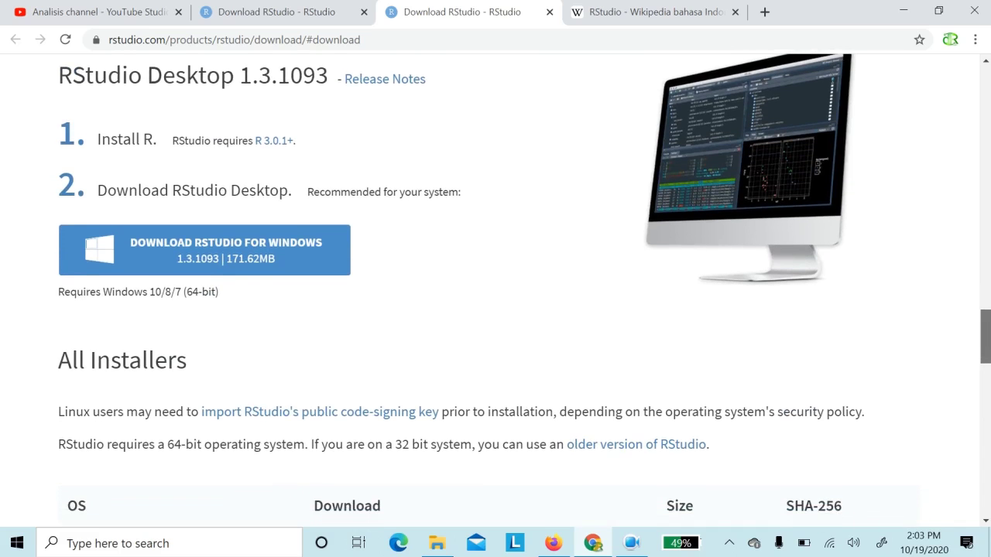
pyautogui.scroll(-1, 496, 294)
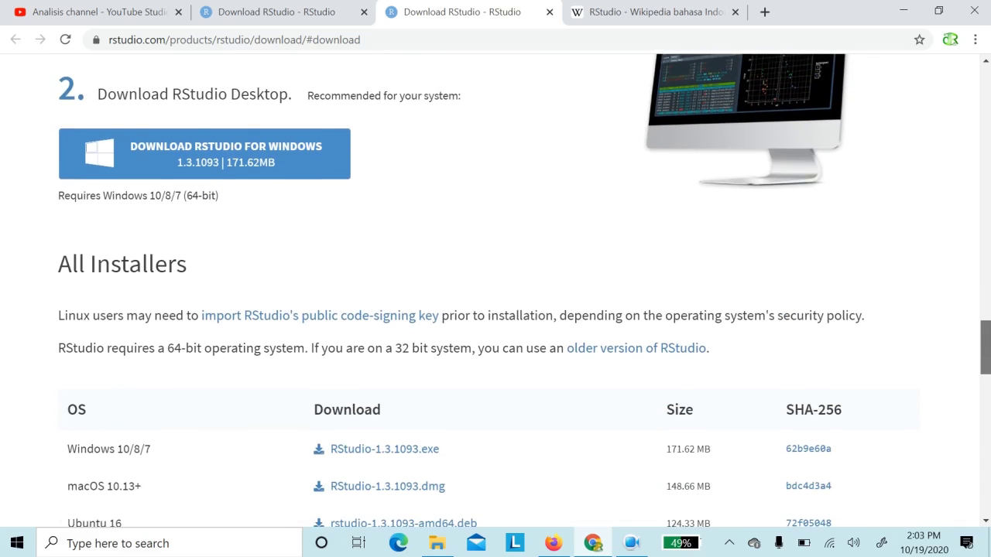
pyautogui.scroll(-2, 520, 348)
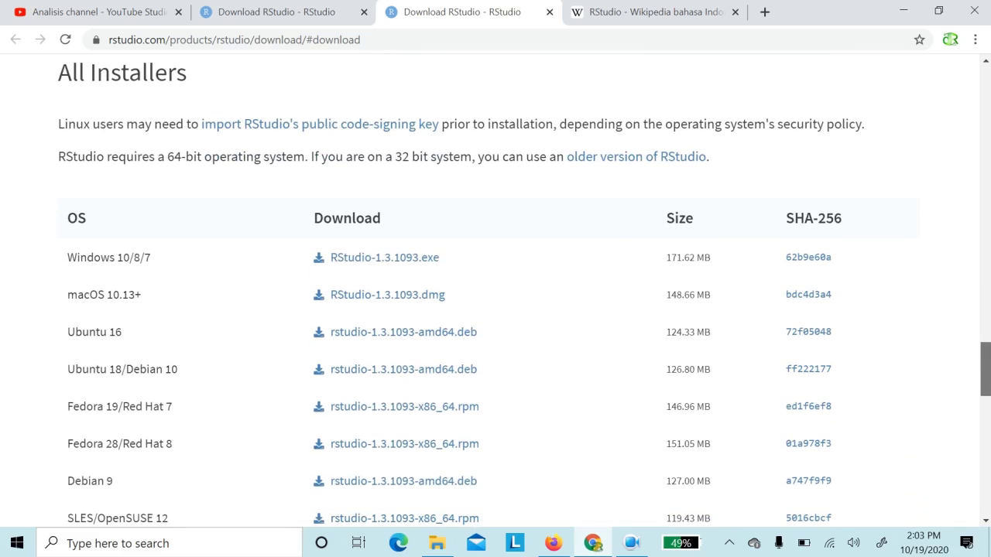
pyautogui.click(402, 264)
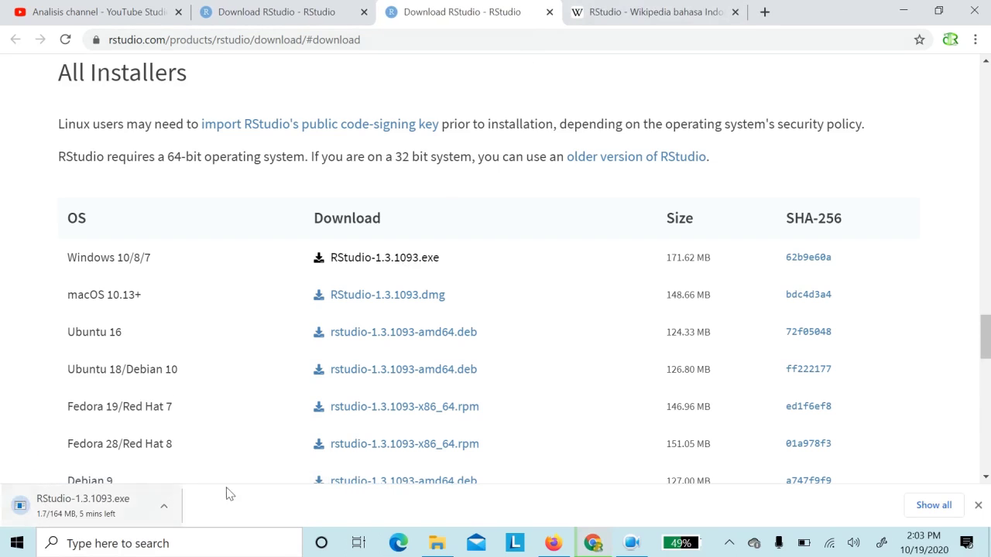
pyautogui.click(166, 508)
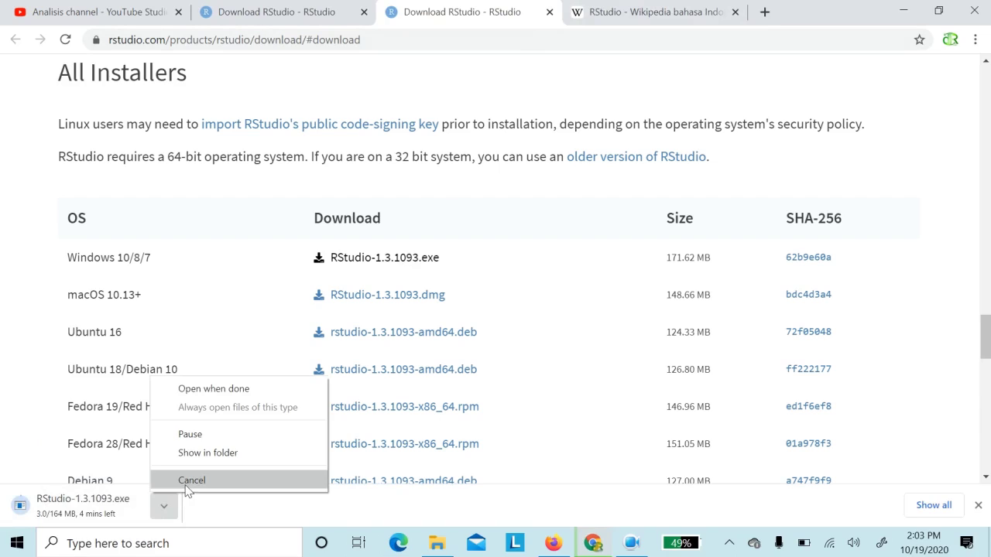
pyautogui.click(186, 485)
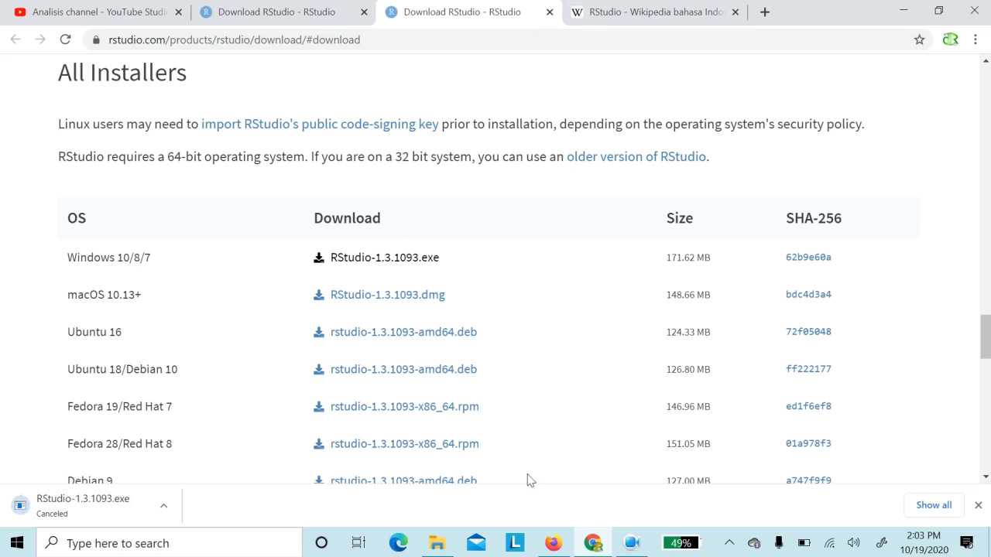
# - Switch to File Explorer, maximize the window and run the saved RStudio-1.3.1093 installer in New Folder as administrator
pyautogui.click(439, 544)
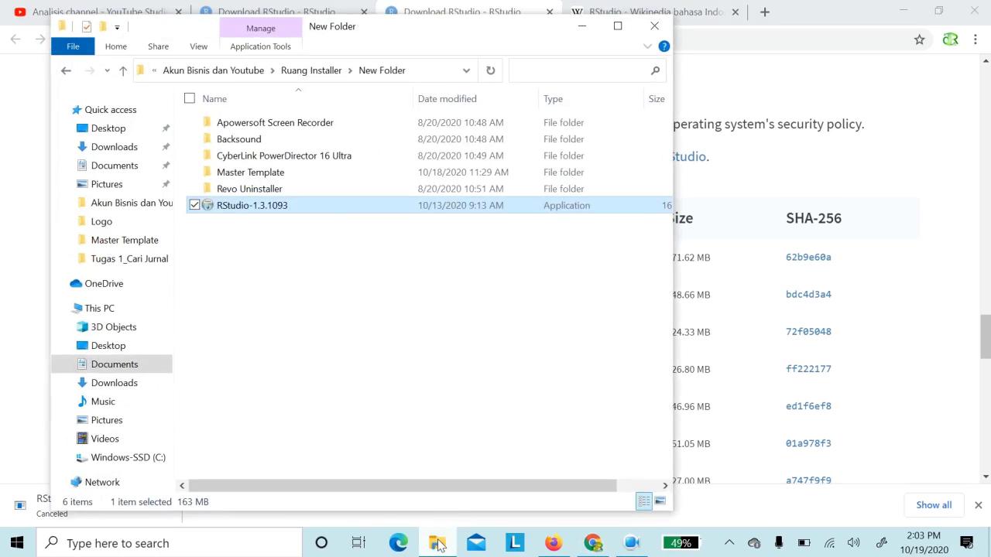
pyautogui.click(311, 272)
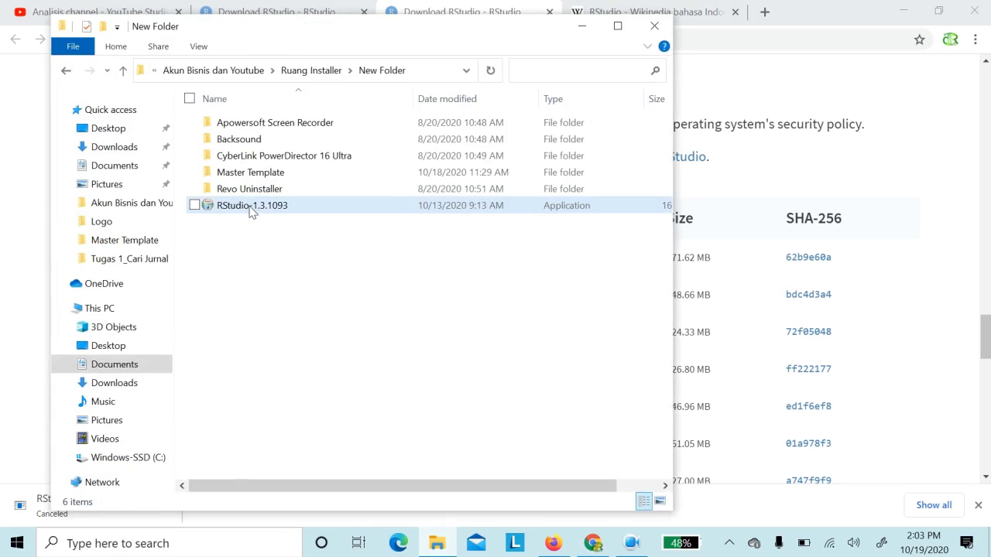
pyautogui.click(612, 31)
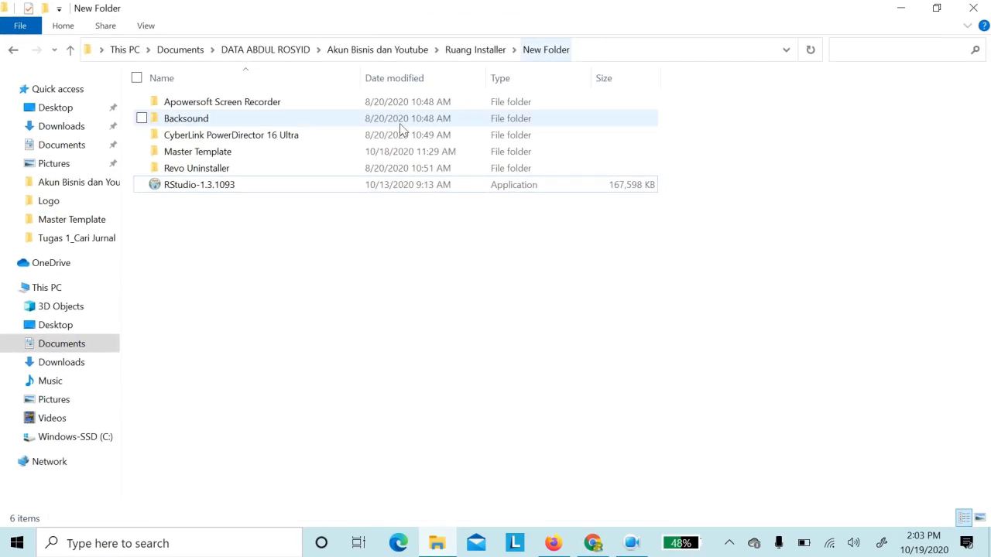
pyautogui.click(359, 185)
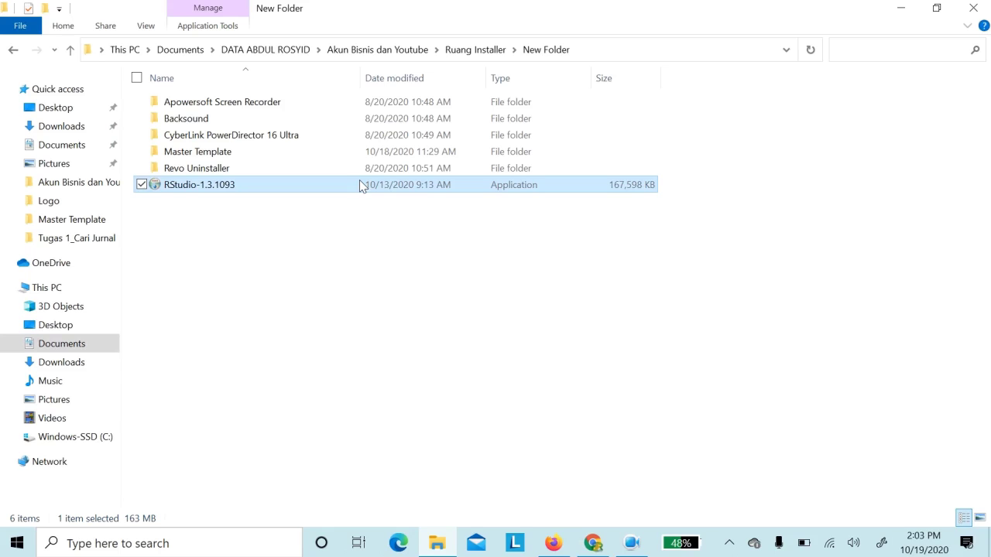
pyautogui.rightClick(360, 183)
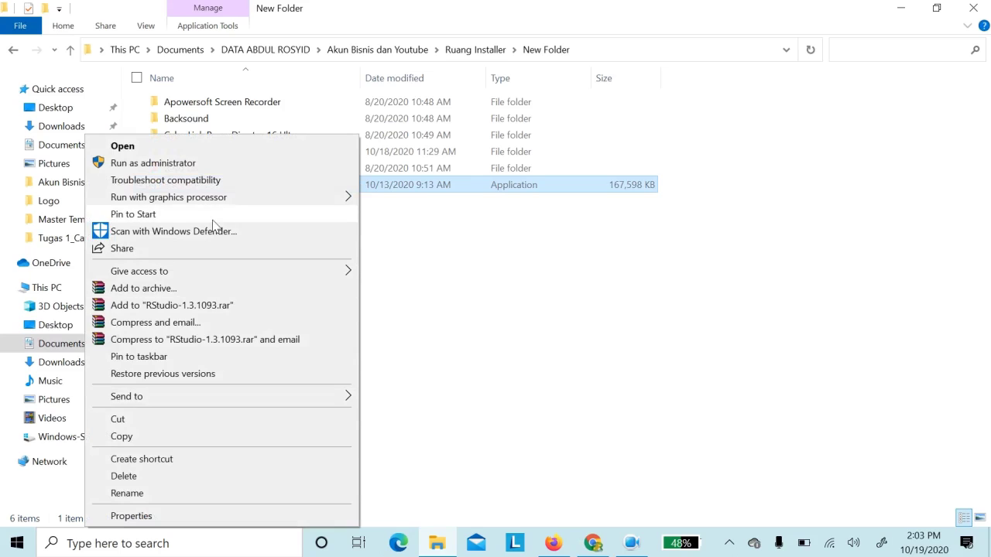
pyautogui.click(199, 165)
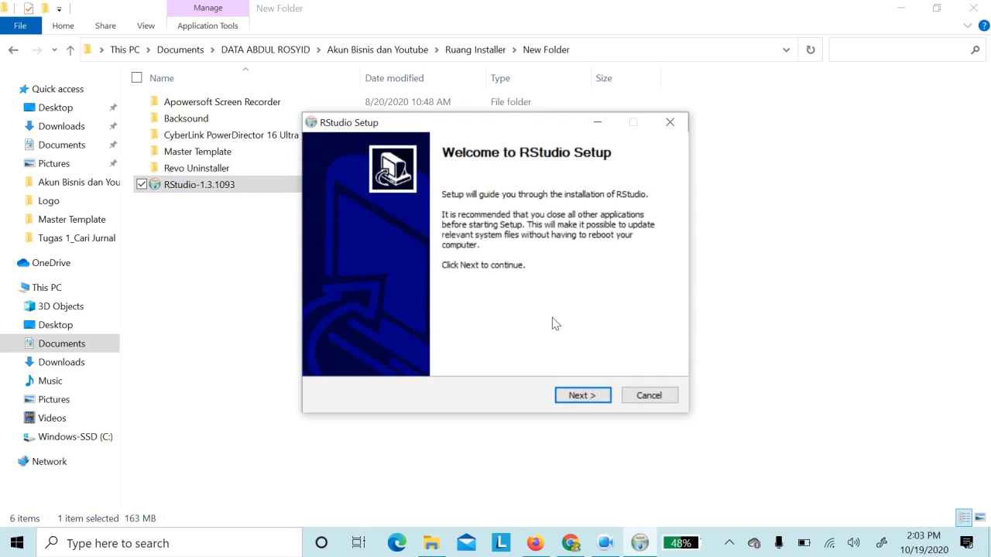
# - Install RStudio in C:\Program Files\RStudio with the RStudio Start Menu folder for its shortcuts, and finish the setup wizard
pyautogui.click(576, 397)
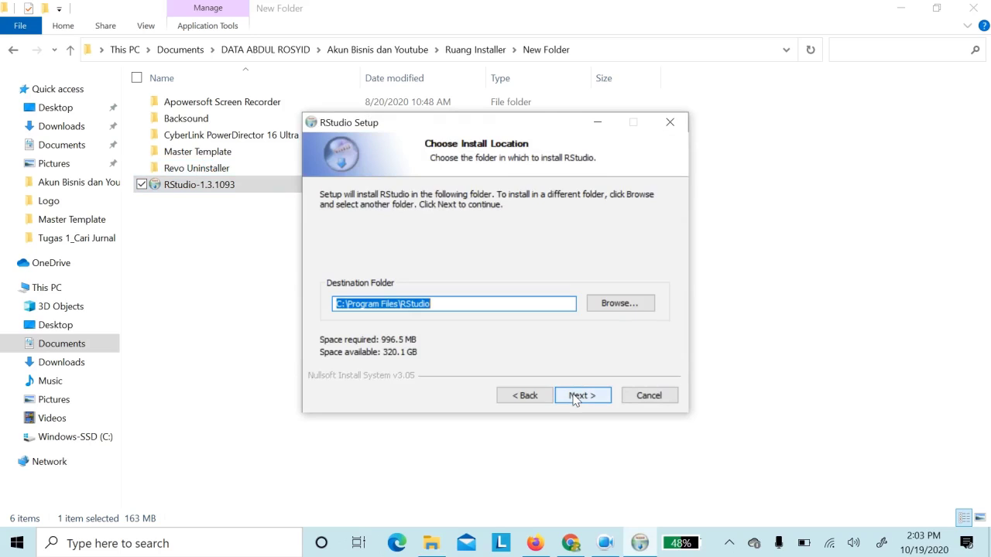
pyautogui.click(575, 396)
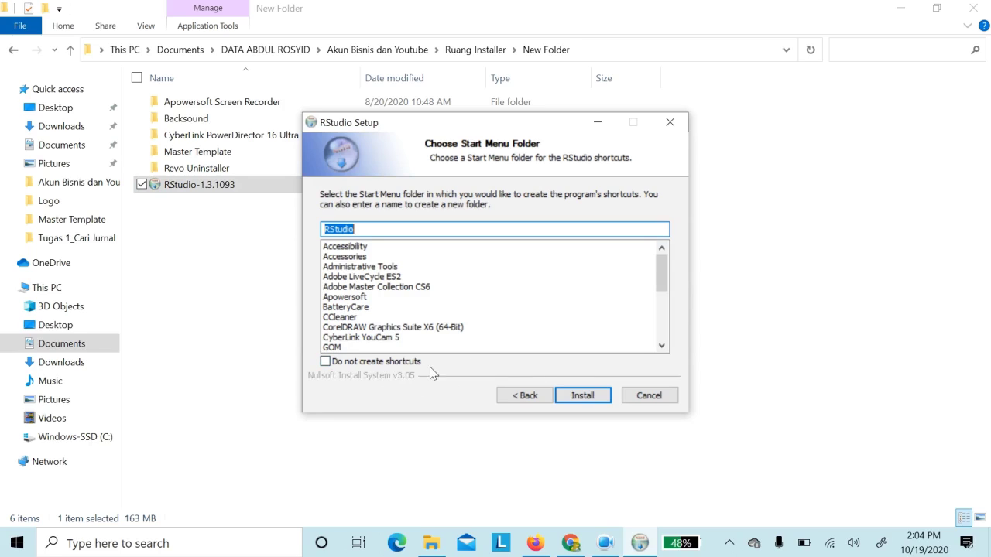
pyautogui.click(583, 396)
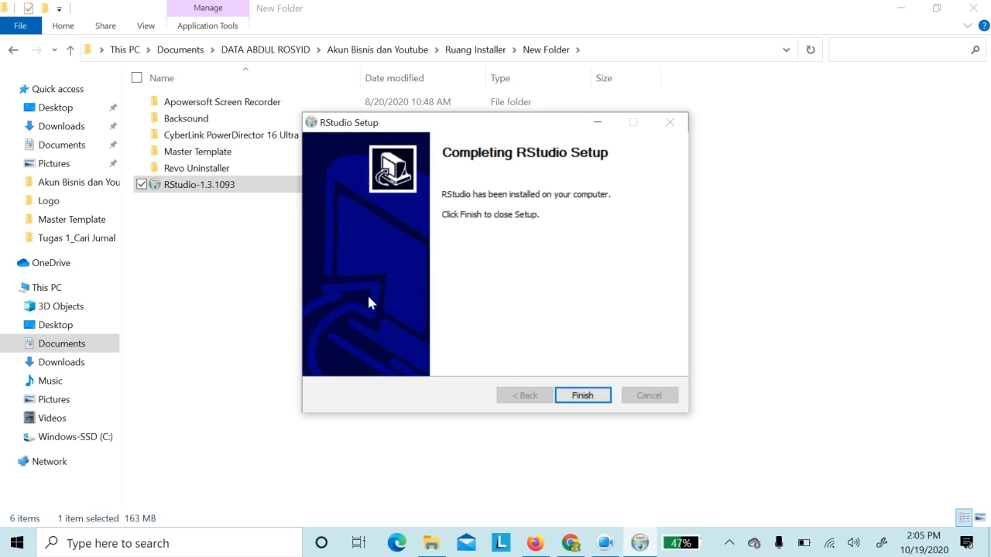
pyautogui.click(584, 394)
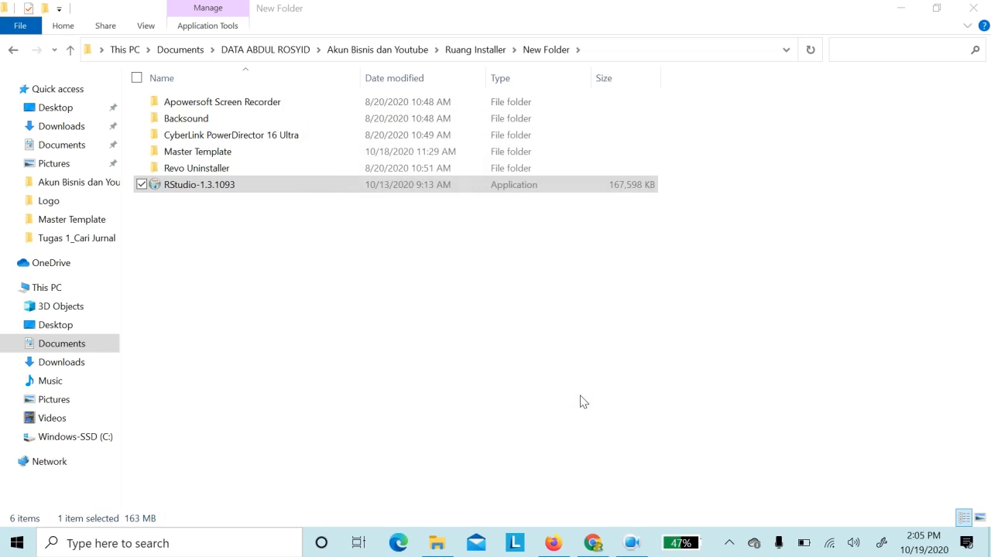
# - Minimize the open windows to reach the desktop and search Windows for "rst" to find the RStudio app
pyautogui.click(898, 9)
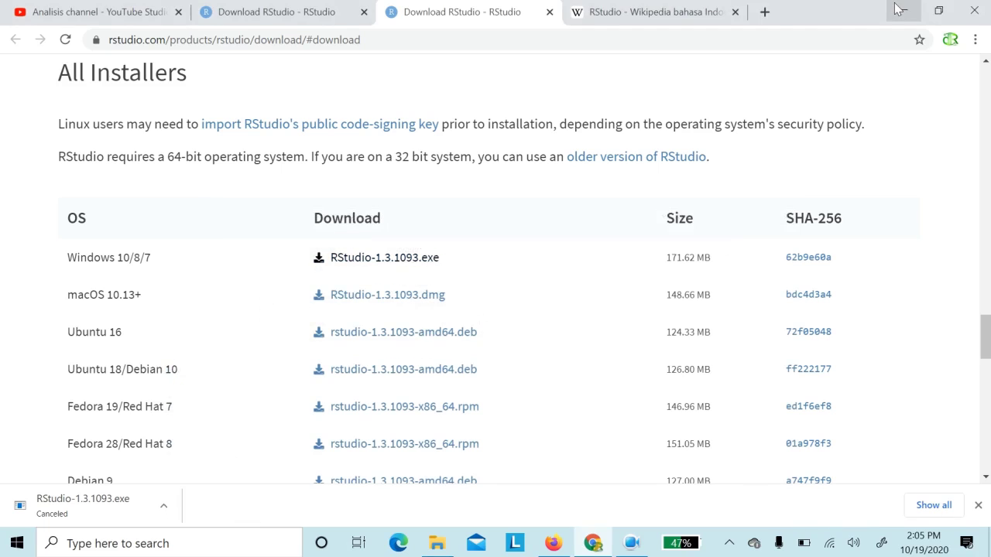
pyautogui.click(898, 8)
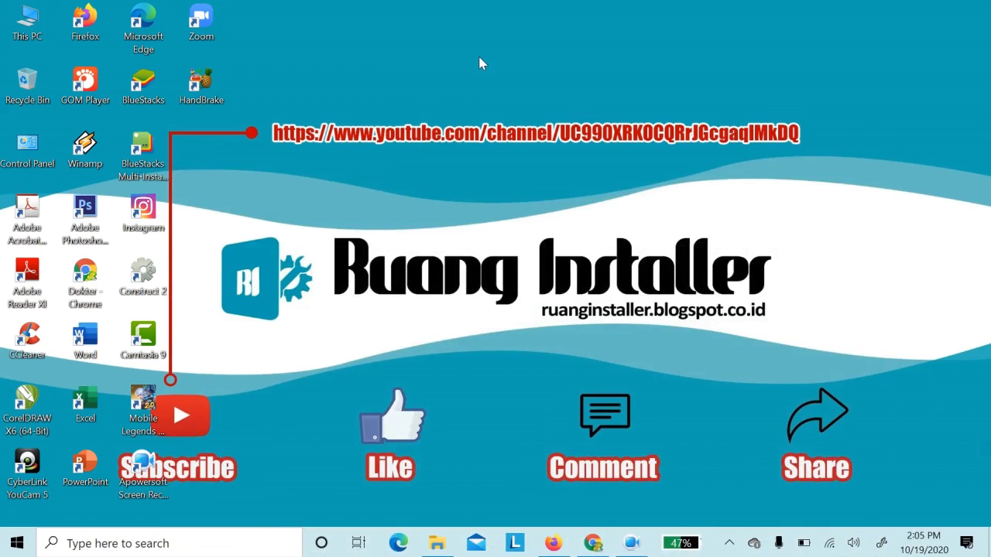
pyautogui.click(17, 543)
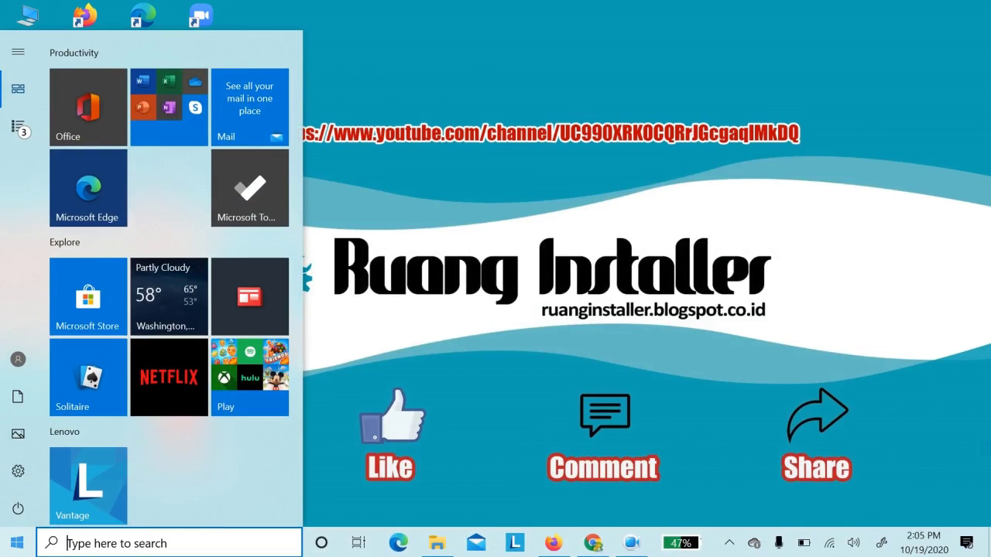
pyautogui.write('rst')
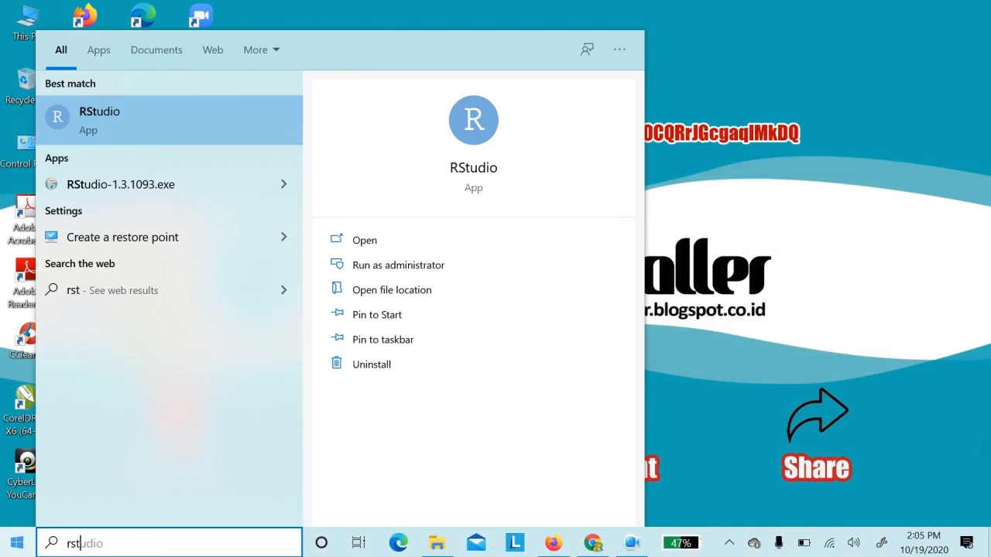
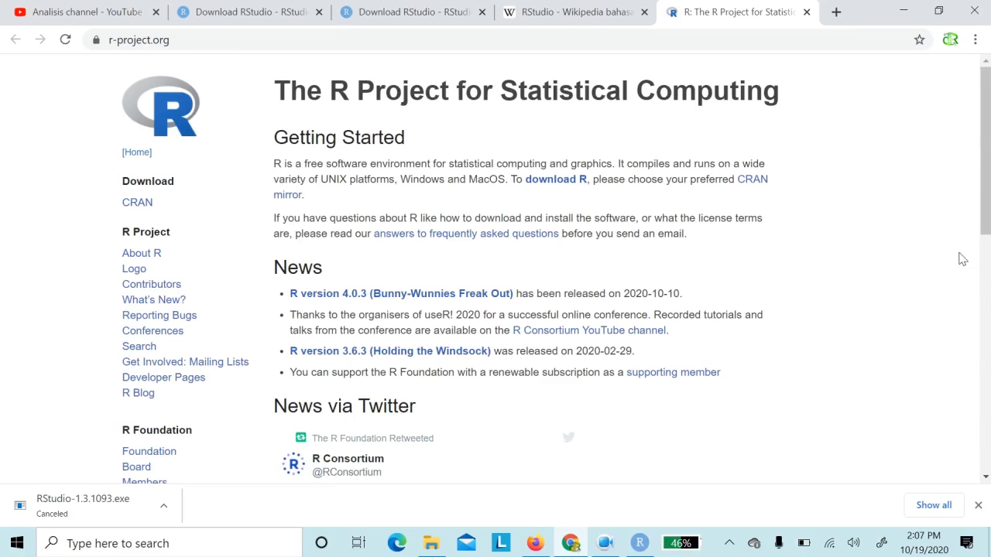
# - Dismiss the downloads bar on the R Project home page and open the CRAN mirror list in a new browser tab
pyautogui.moveTo(986, 218)
pyautogui.mouseDown()
pyautogui.moveTo(986, 360)
pyautogui.moveTo(987, 209)
pyautogui.mouseUp()
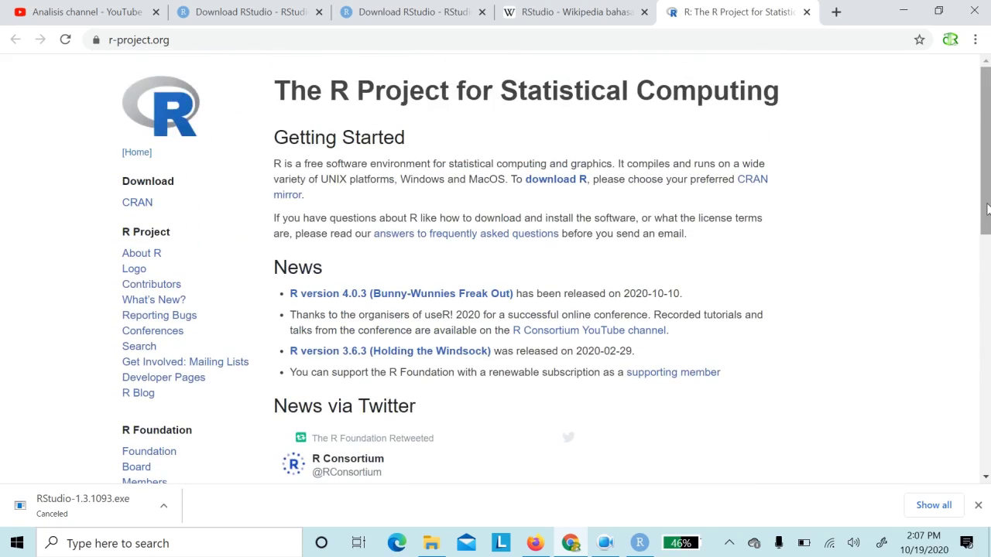
pyautogui.moveTo(987, 209); pyautogui.dragTo(987, 209)
pyautogui.click(978, 504)
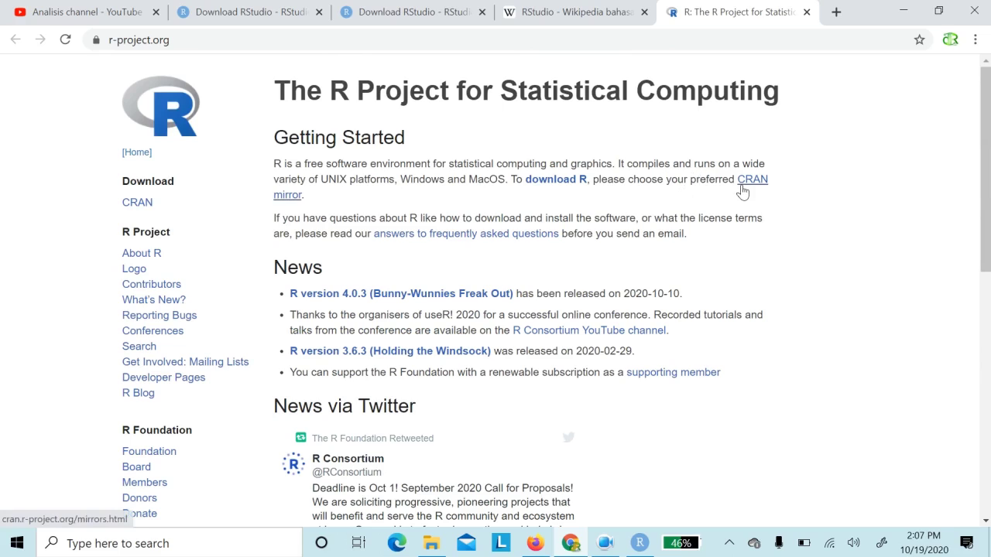
pyautogui.middleClick(147, 206)
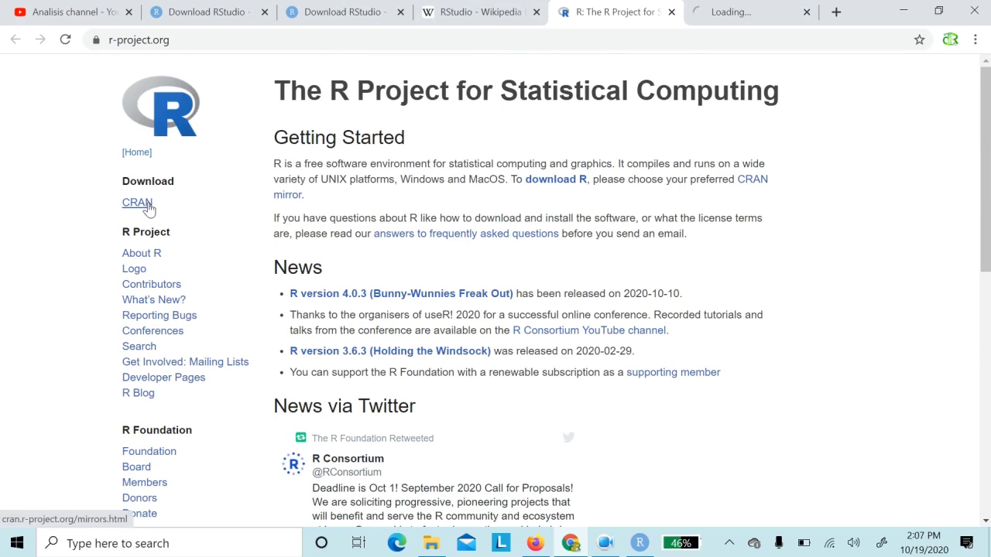
pyautogui.click(718, 20)
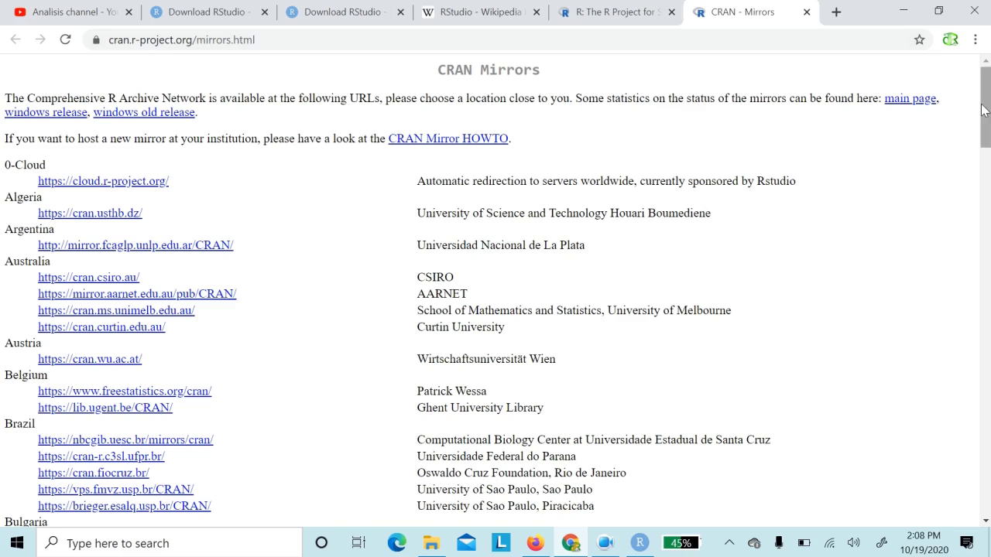
pyautogui.moveTo(986, 110)
pyautogui.mouseDown()
pyautogui.moveTo(988, 138)
pyautogui.moveTo(987, 101)
pyautogui.mouseUp()
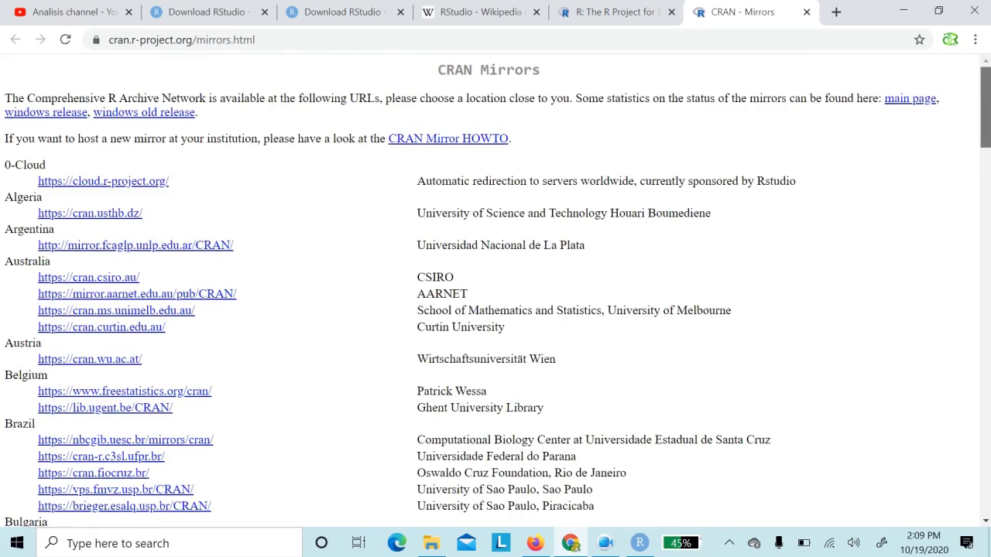
pyautogui.scroll(-6, 495, 294)
pyautogui.scroll(-4, 496, 295)
pyautogui.scroll(-5, 530, 283)
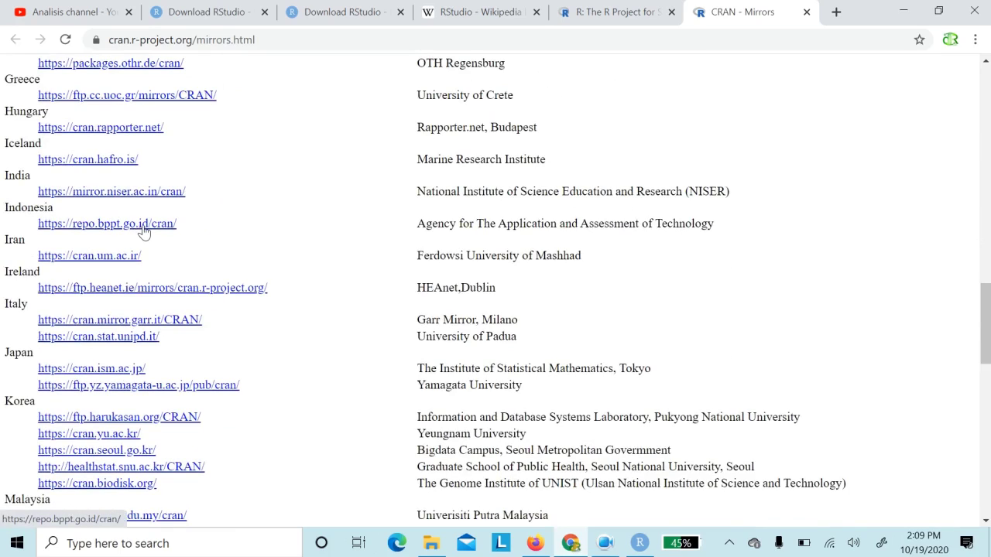
pyautogui.middleClick(143, 224)
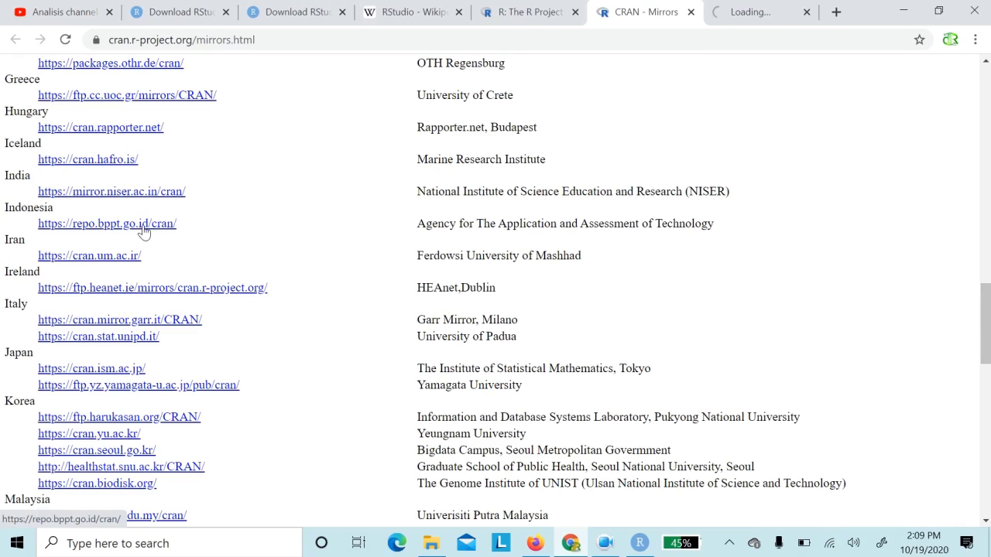
pyautogui.click(747, 12)
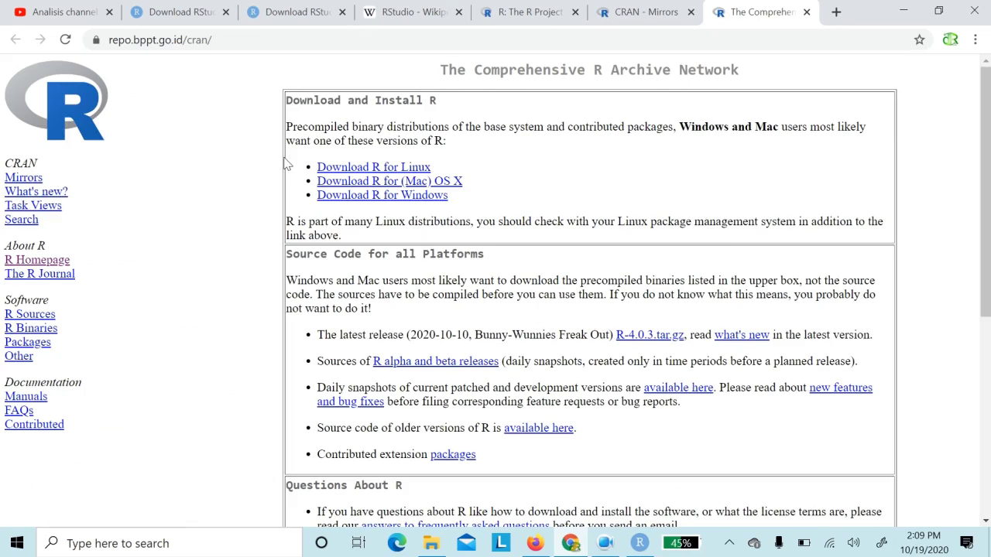
# - Open the mirror's R for Windows page in a new browser tab and download R 4.0.3 for Windows via the first-time installation page
pyautogui.middleClick(359, 207)
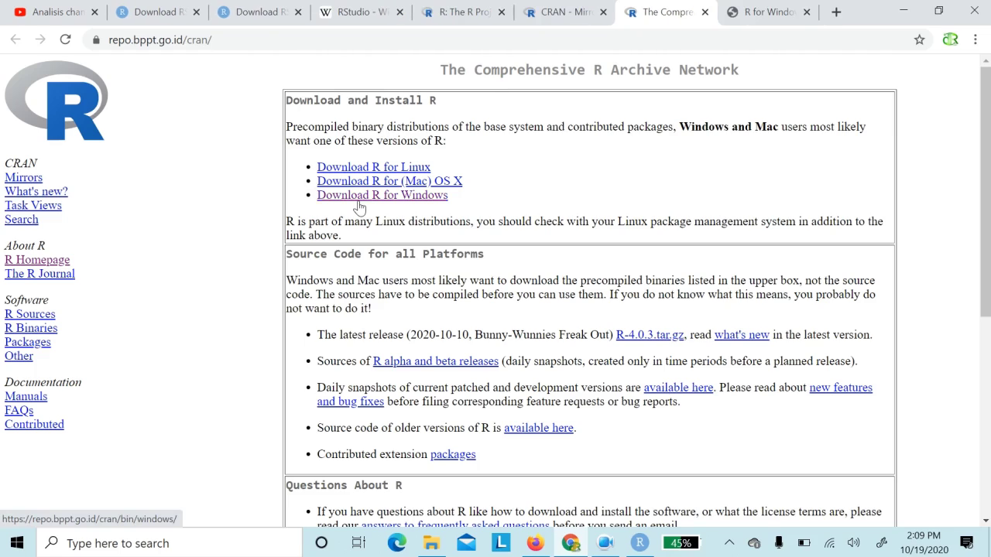
pyautogui.click(755, 20)
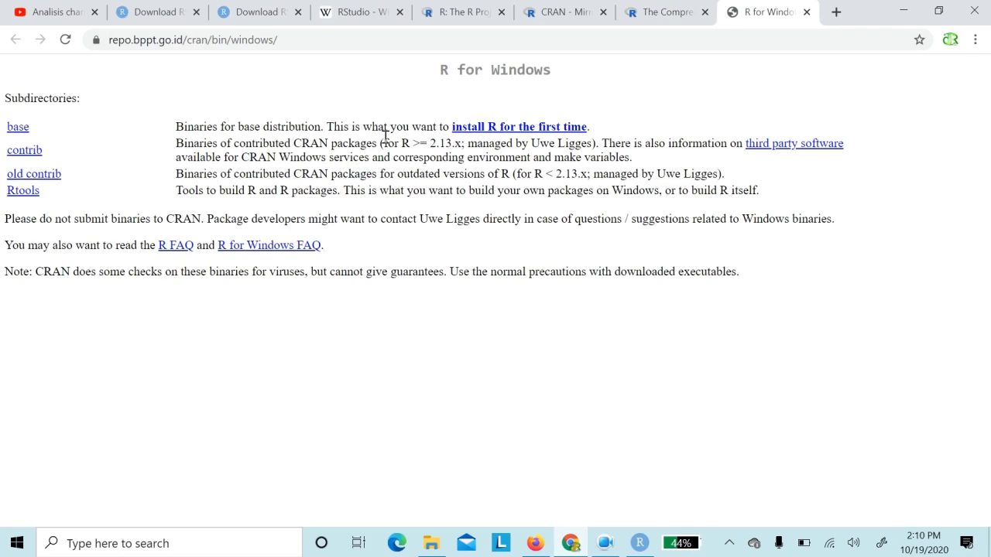
pyautogui.click(471, 131)
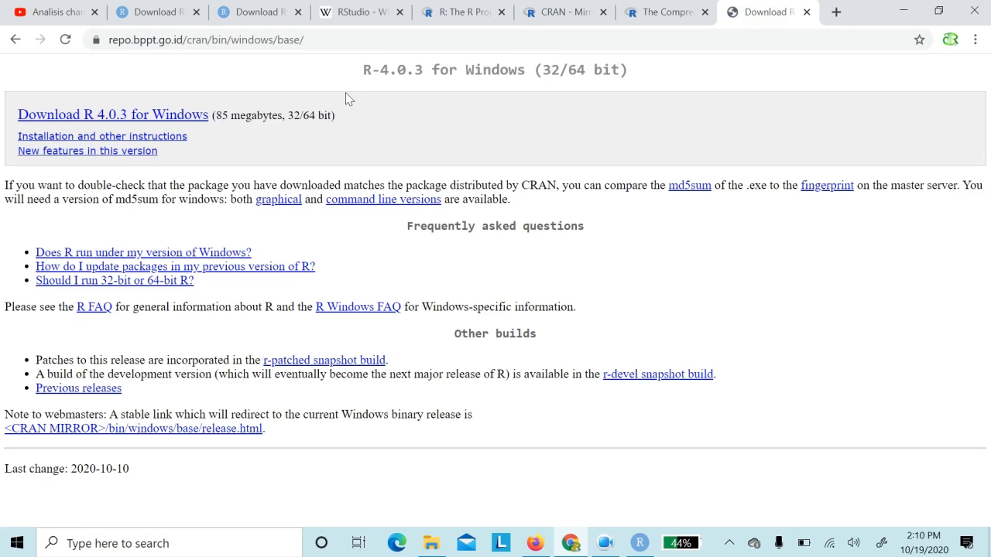
pyautogui.click(127, 118)
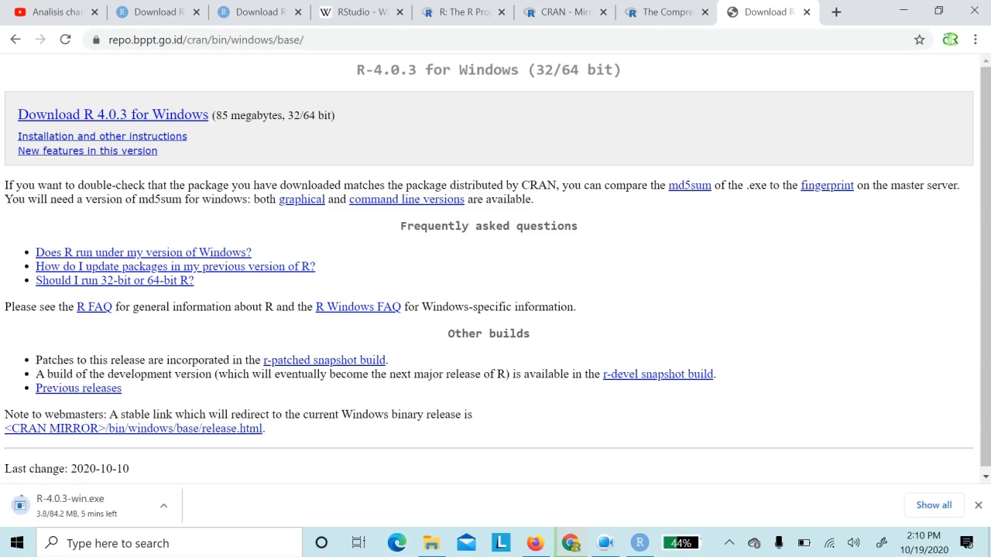
pyautogui.click(612, 548)
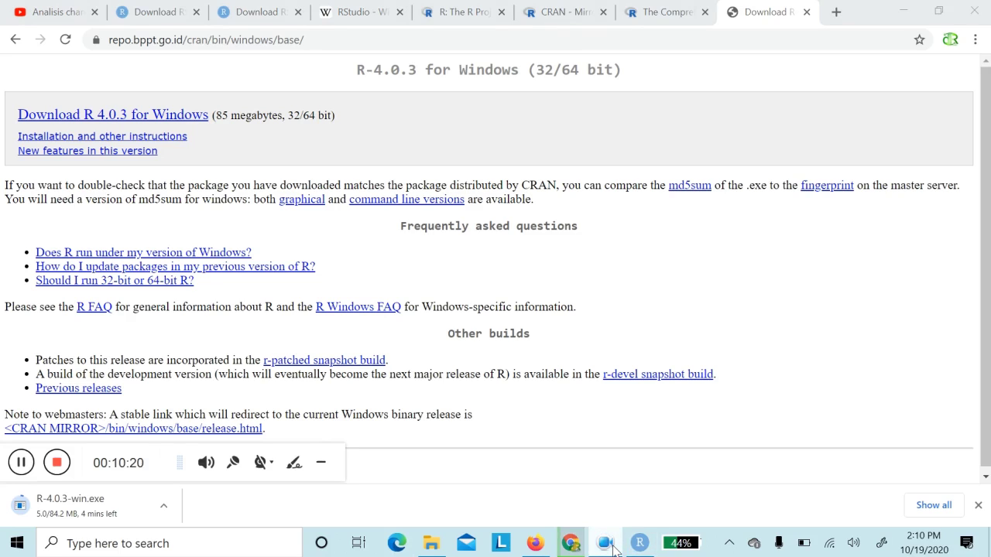
# - Run the downloaded R-4.0.3-win installer from the Downloads folder and accept English as the setup language
pyautogui.click(612, 548)
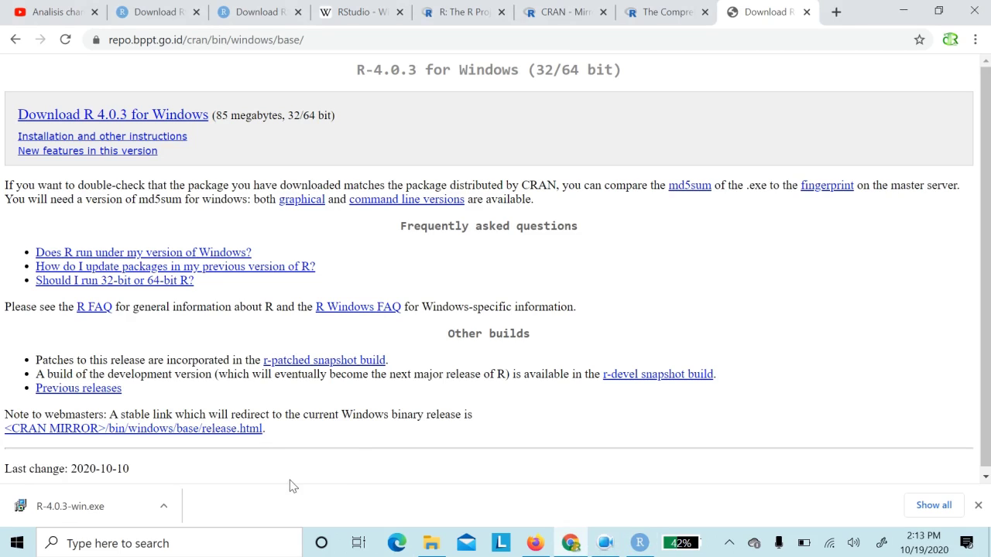
pyautogui.click(162, 510)
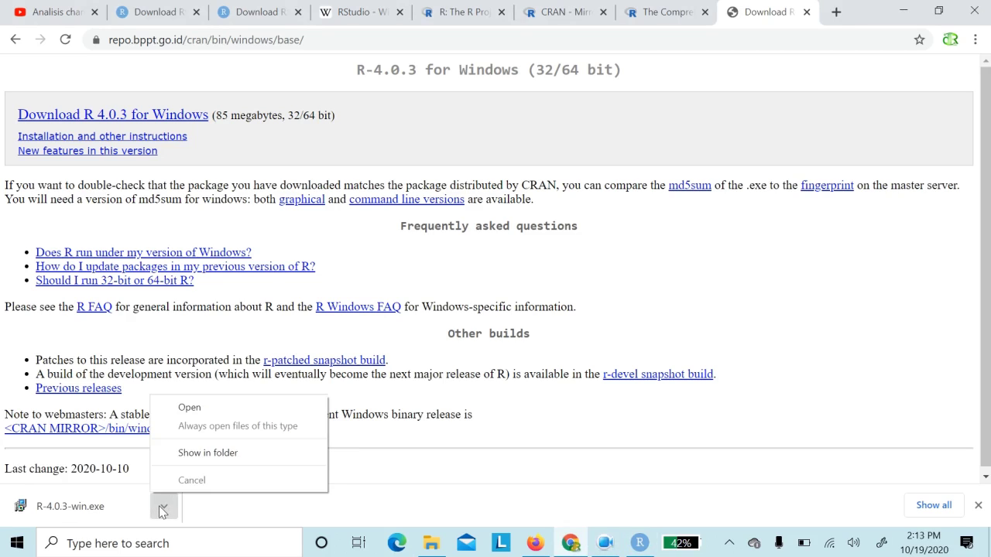
pyautogui.click(198, 461)
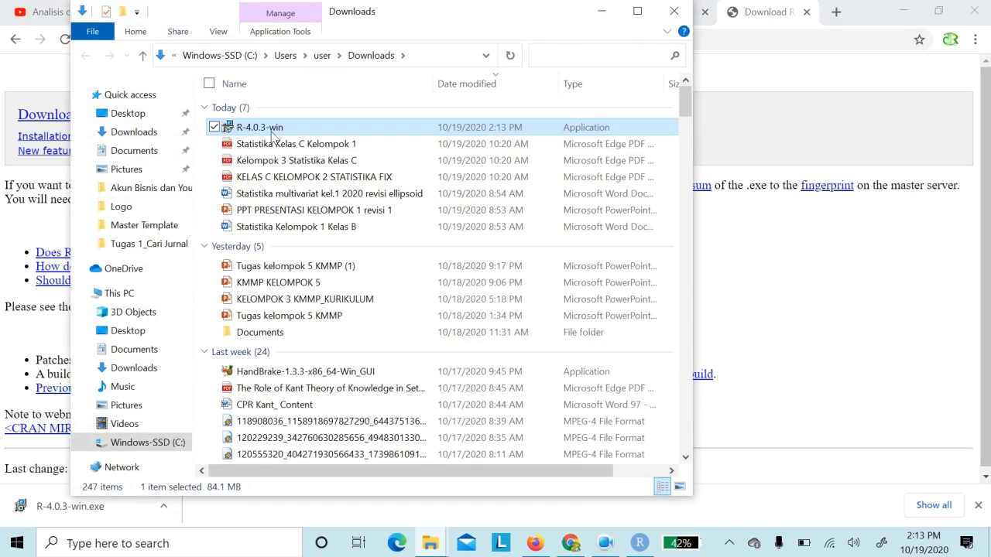
pyautogui.doubleClick(263, 127)
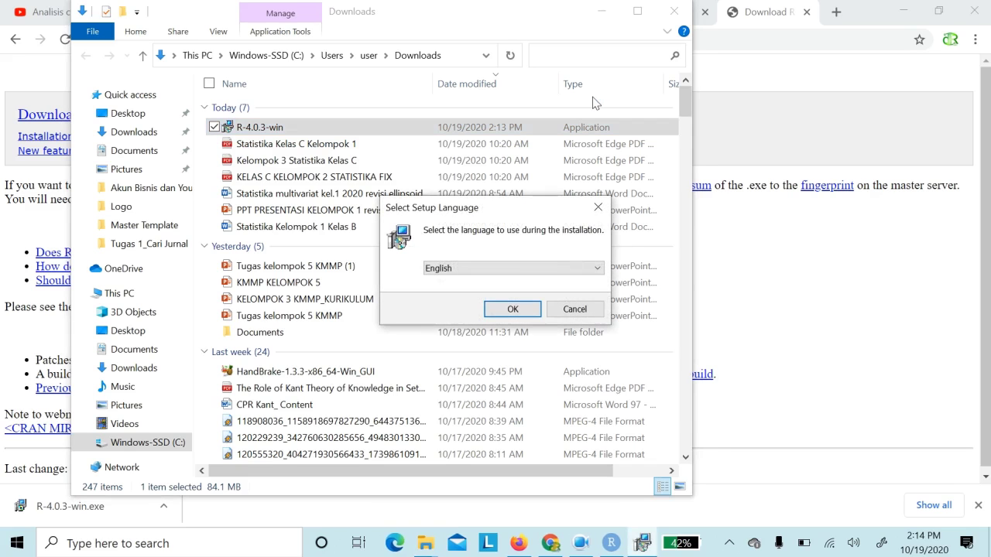
pyautogui.click(600, 12)
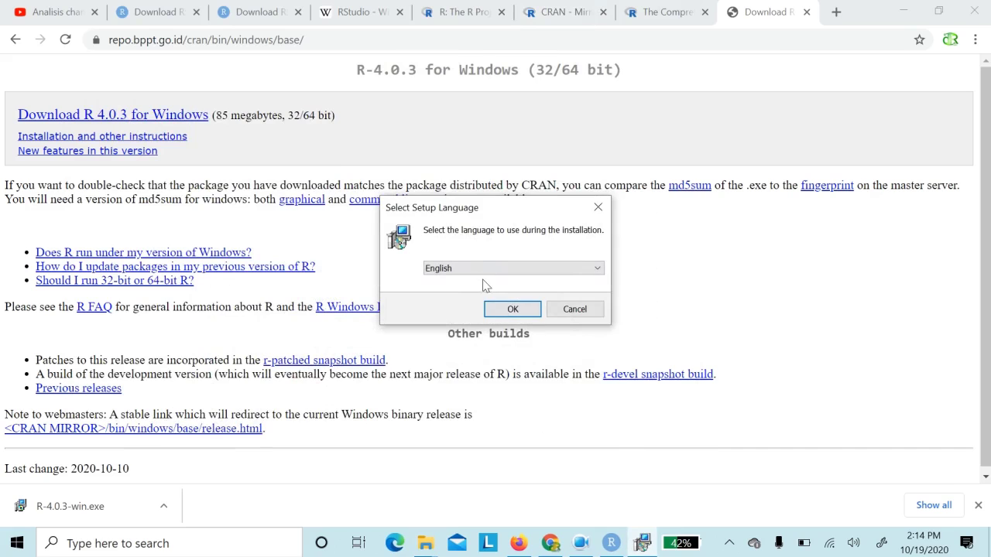
pyautogui.click(499, 309)
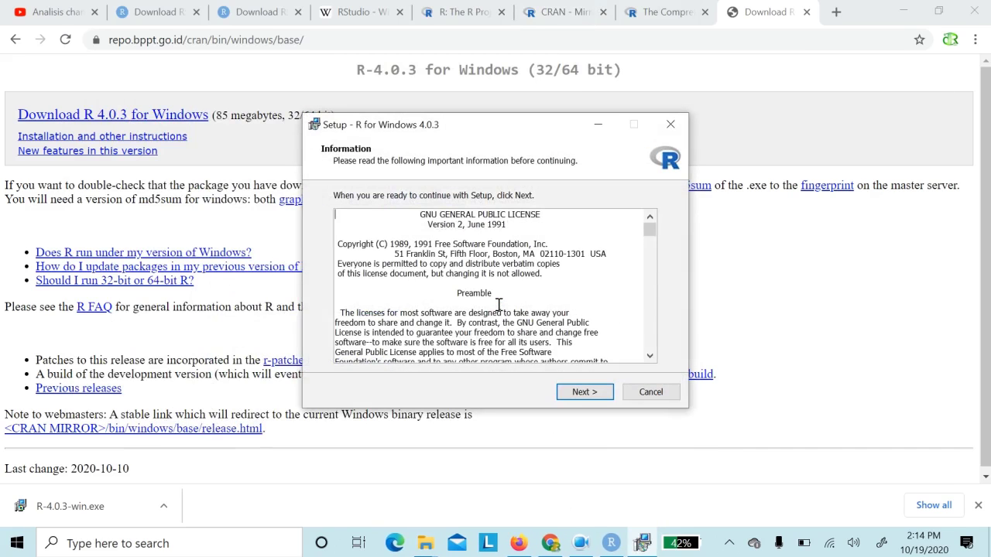
# - Accept the license information and keep setup's defaults: C:\Program Files\R\R-4.0.3, User installation with all components, default startup options and Start Menu folder R
pyautogui.click(569, 393)
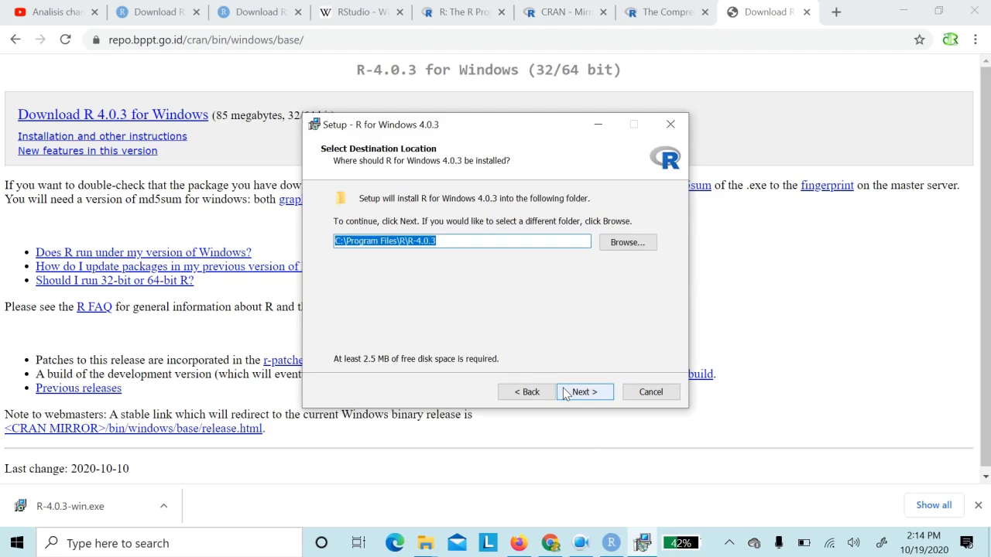
pyautogui.click(576, 393)
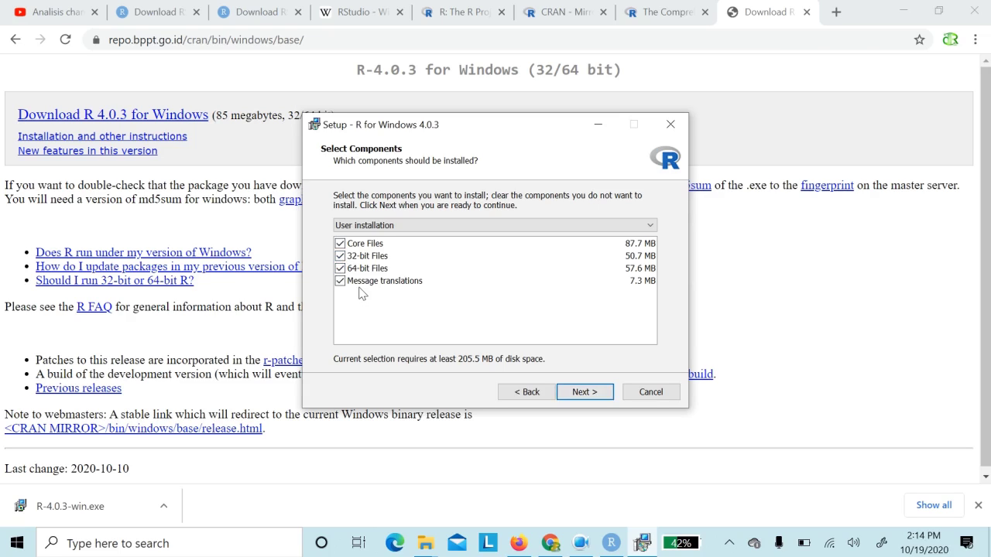
pyautogui.click(582, 393)
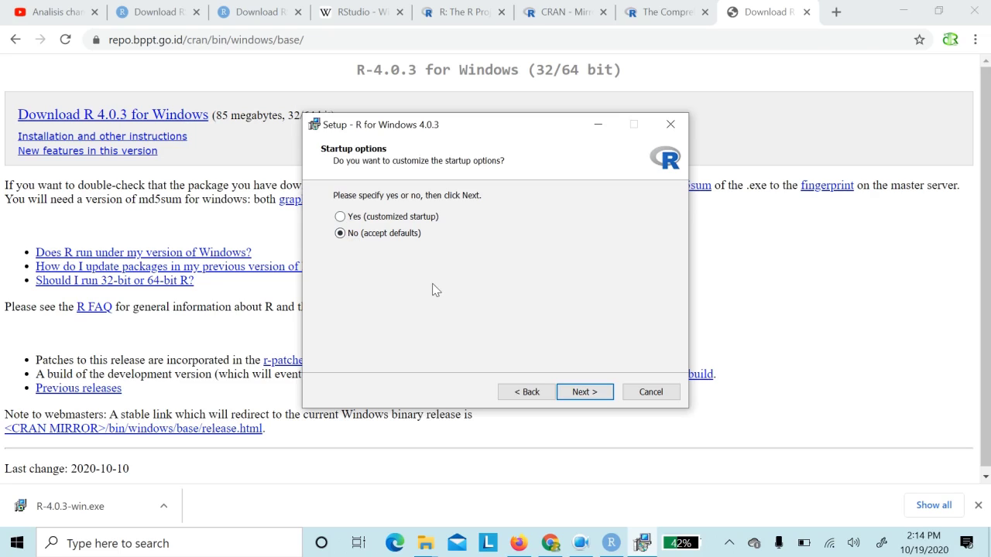
pyautogui.click(573, 392)
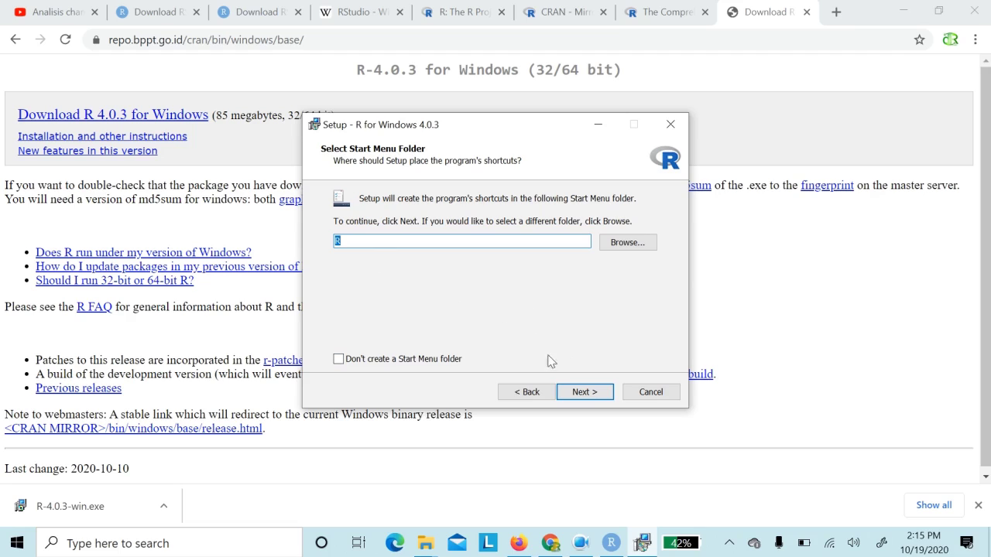
pyautogui.click(575, 394)
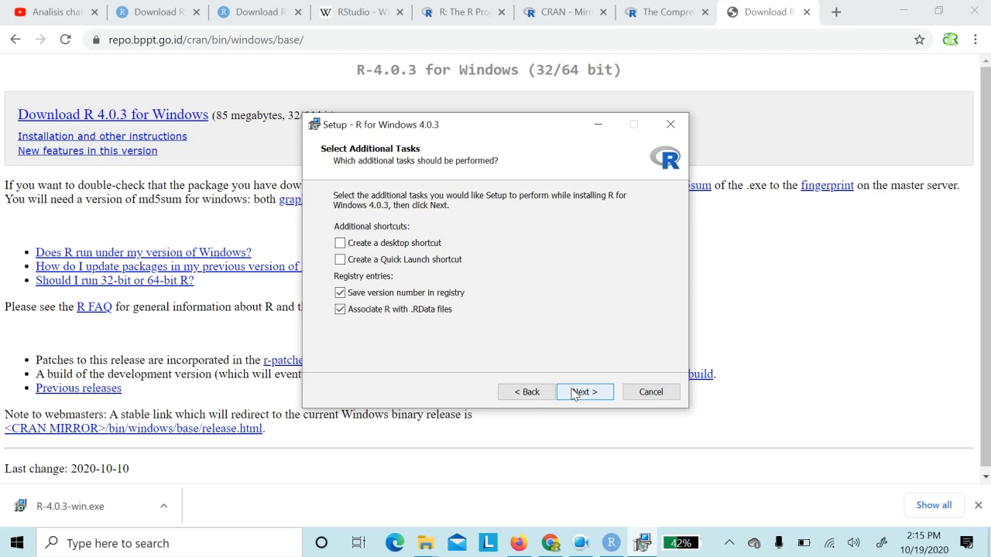
# - Enable creation of a desktop shortcut, install R for Windows 4.0.3 and finish the setup wizard
pyautogui.click(340, 244)
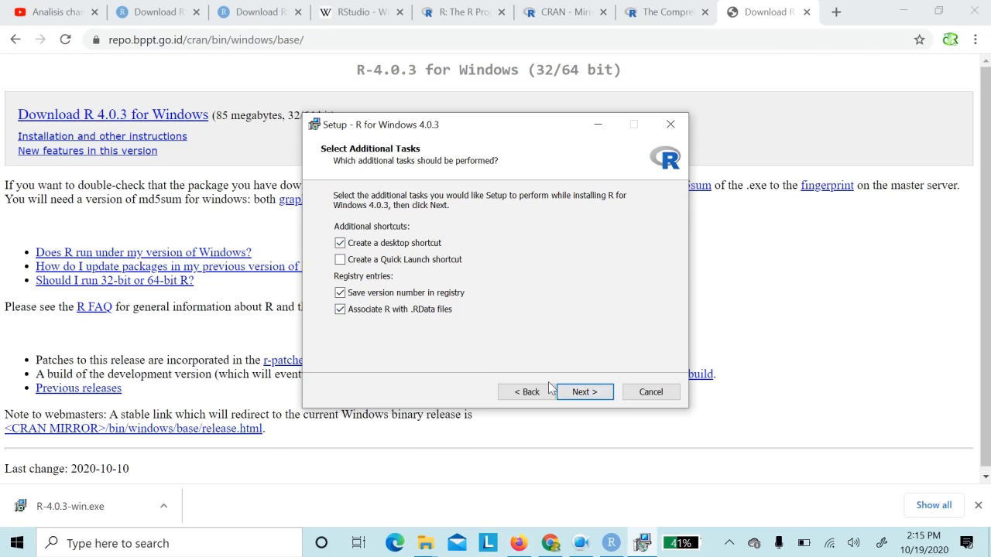
pyautogui.click(581, 394)
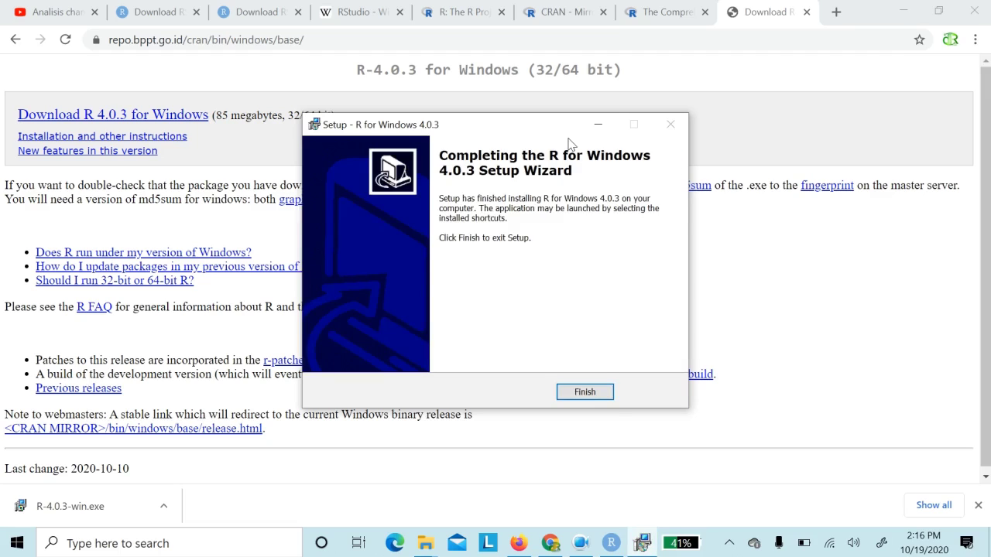
pyautogui.click(596, 395)
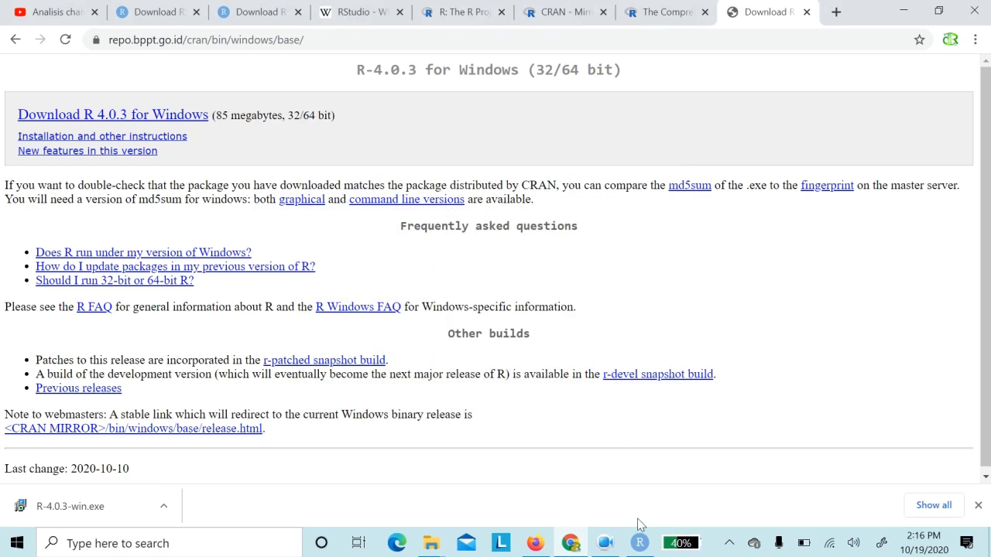
# - Bring up RStudio's waiting Rendering Engine Changed message, move it lower and acknowledge it
pyautogui.click(640, 546)
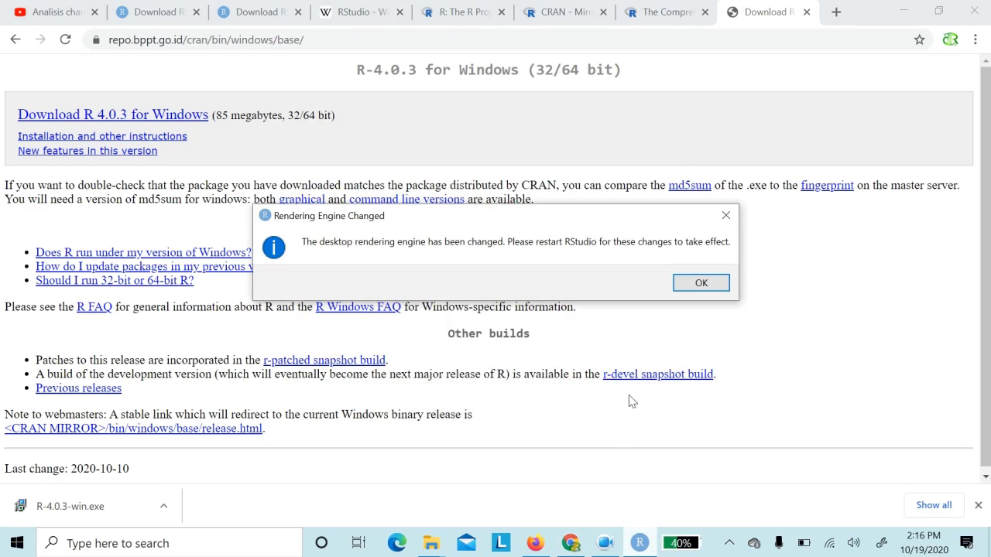
pyautogui.moveTo(573, 219); pyautogui.dragTo(627, 294)
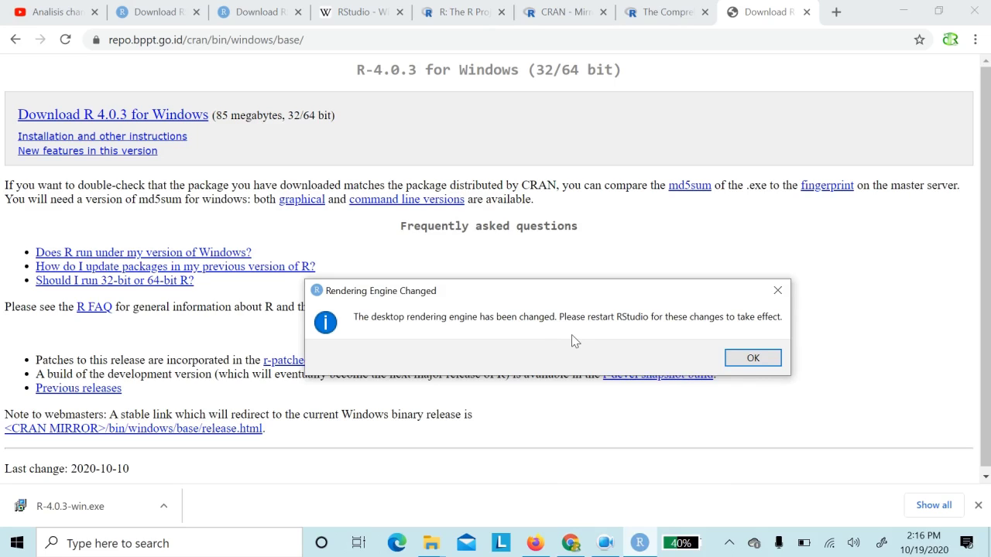
pyautogui.click(753, 362)
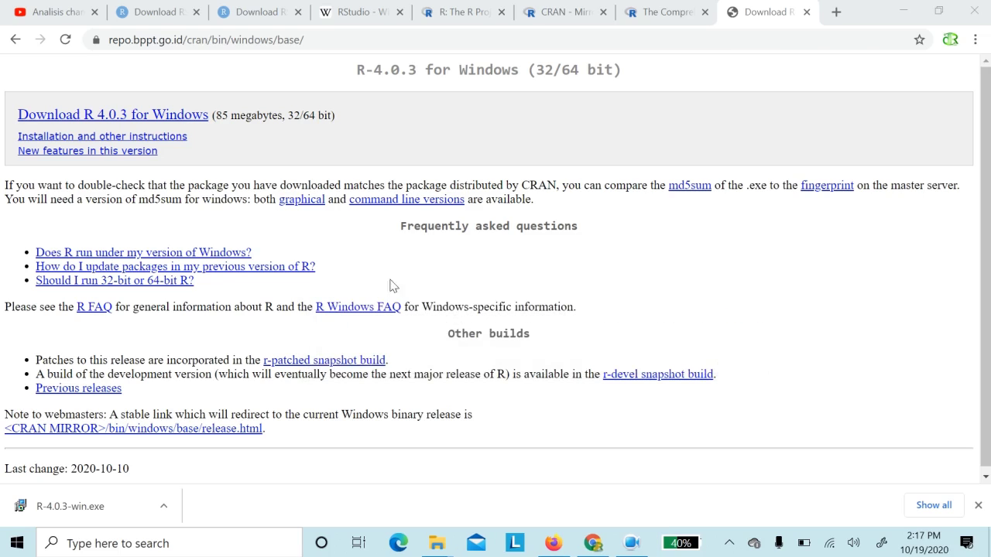
# - Minimize the browser to reach the desktop and select the R x64 4.0.3 shortcut
pyautogui.press('super')
pyautogui.press('super')
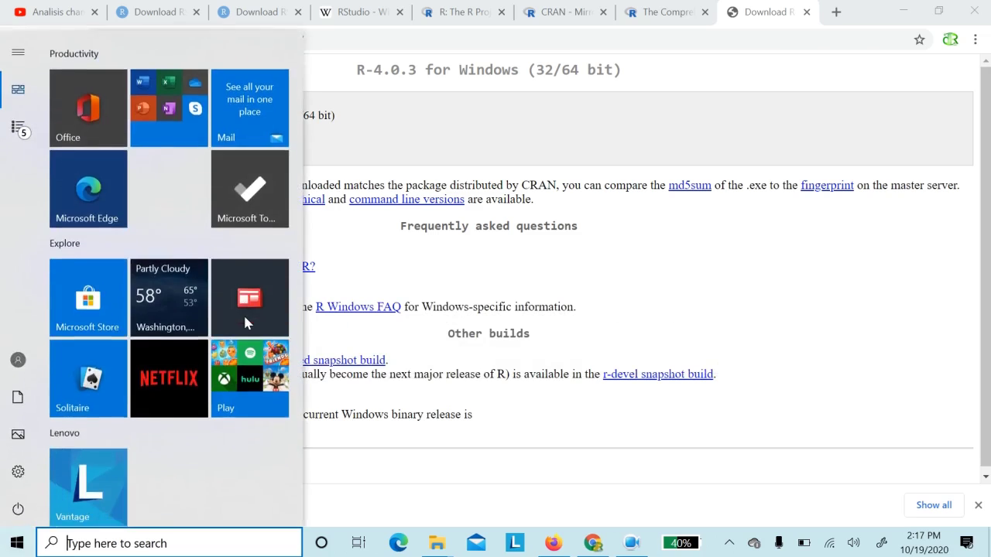
pyautogui.click(912, 9)
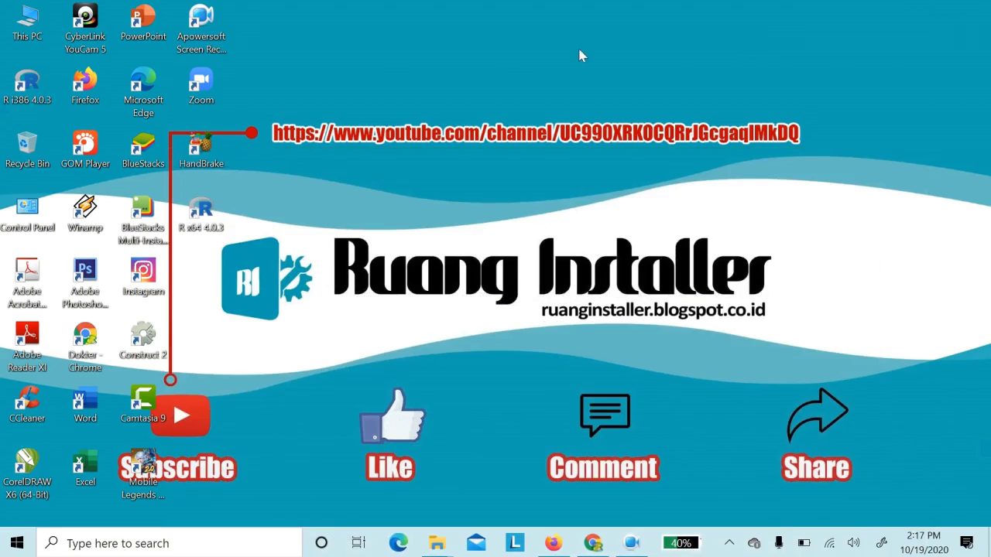
pyautogui.click(214, 225)
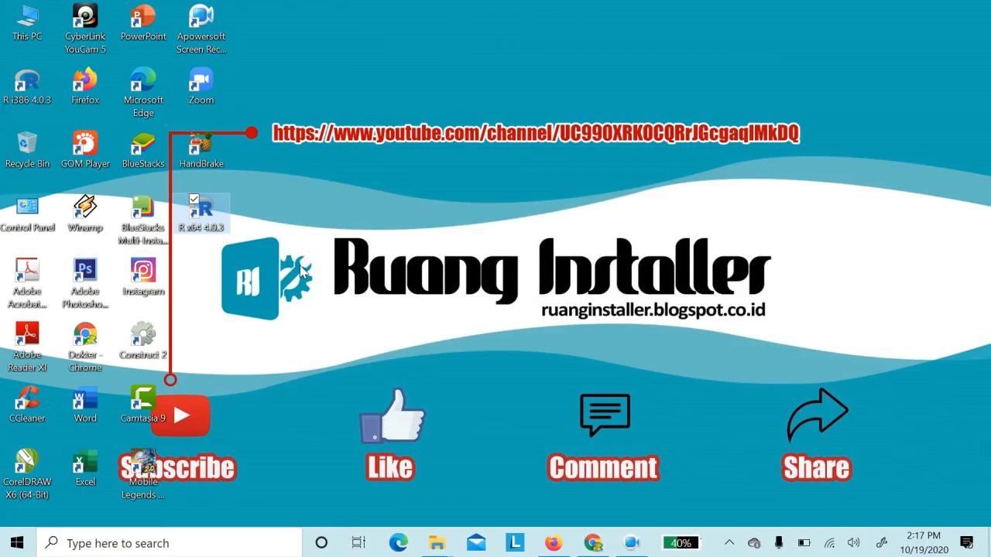
# - Search Windows for "rstud" and launch the RStudio app
pyautogui.press('super')
pyautogui.write('r')
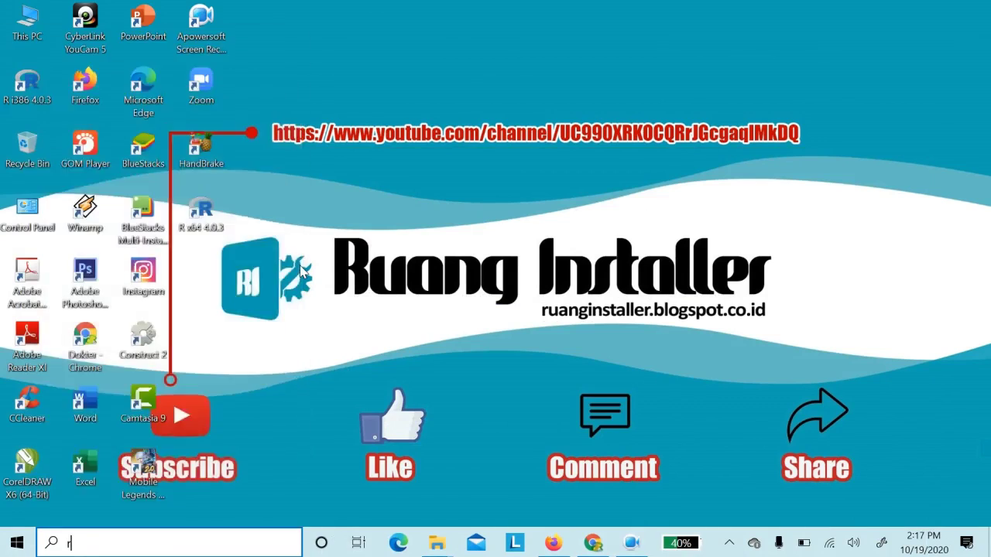
pyautogui.write('sutid')
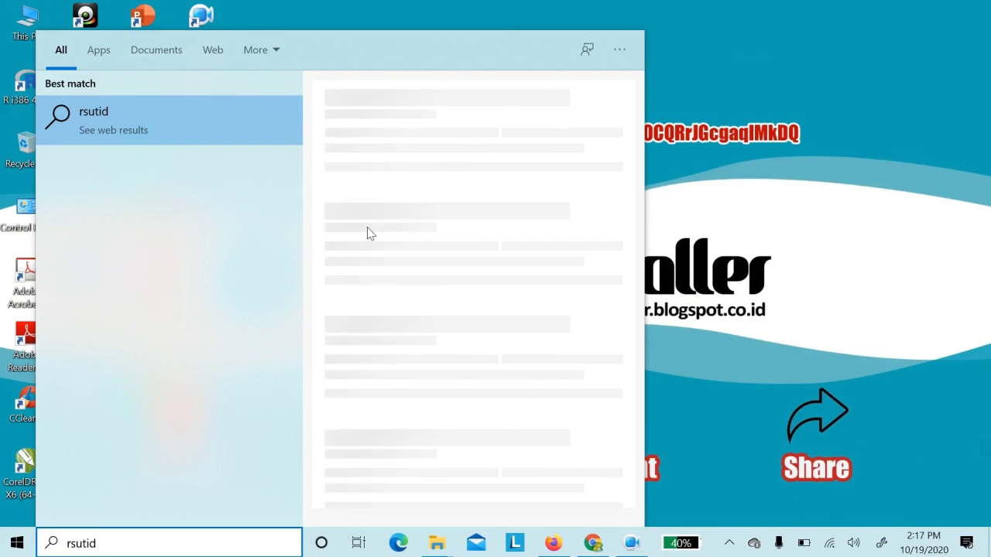
pyautogui.press('BackSpace')
pyautogui.press('BackSpace')
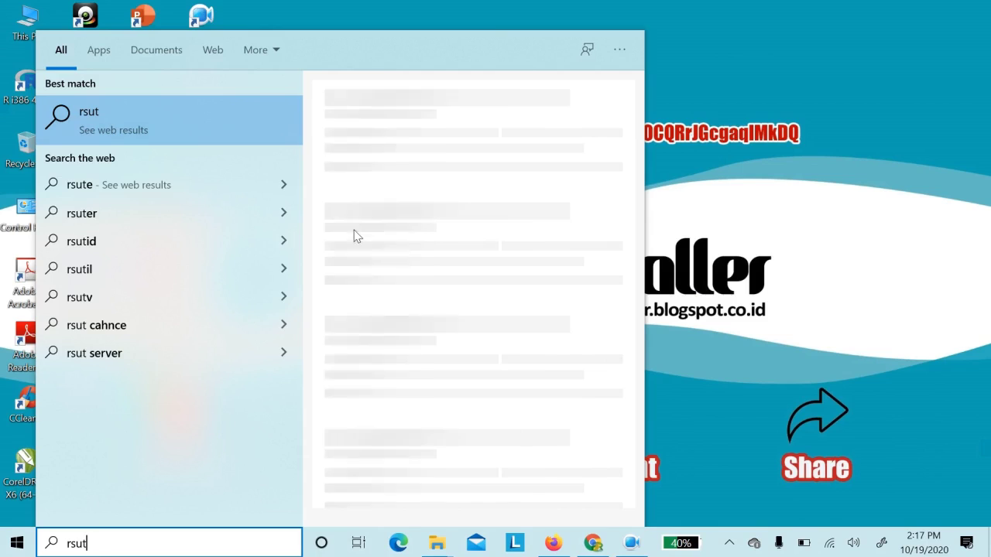
pyautogui.press('BackSpace')
pyautogui.press('BackSpace')
pyautogui.write('tud')
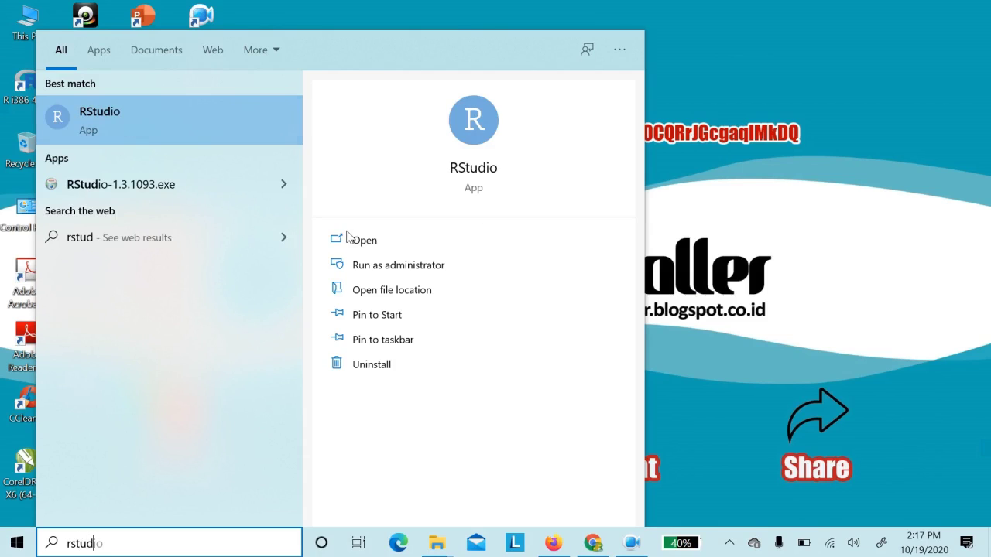
pyautogui.click(127, 113)
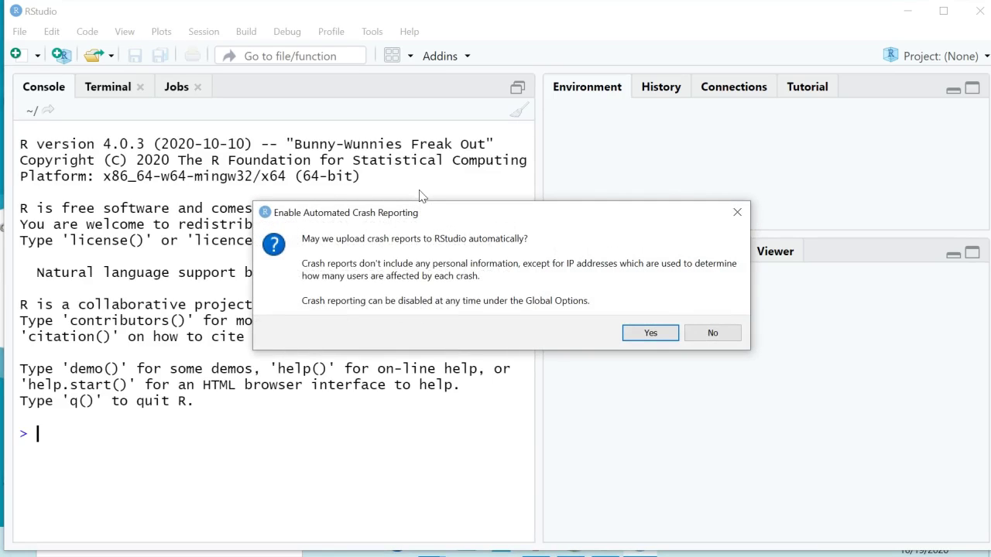
# - Move the Enable Automated Crash Reporting dialog aside and agree to upload crash reports automatically
pyautogui.moveTo(420, 220); pyautogui.dragTo(466, 209)
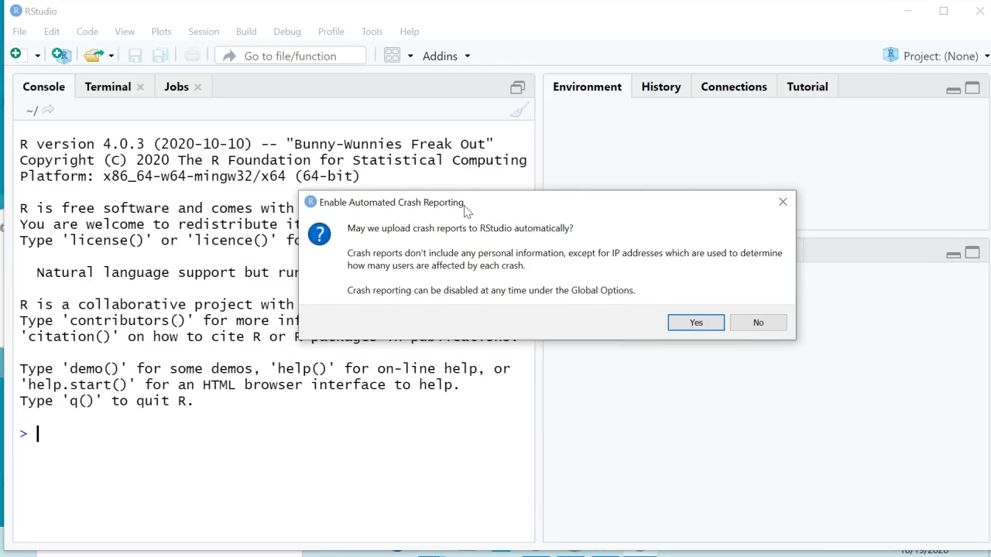
pyautogui.moveTo(465, 209); pyautogui.dragTo(399, 201)
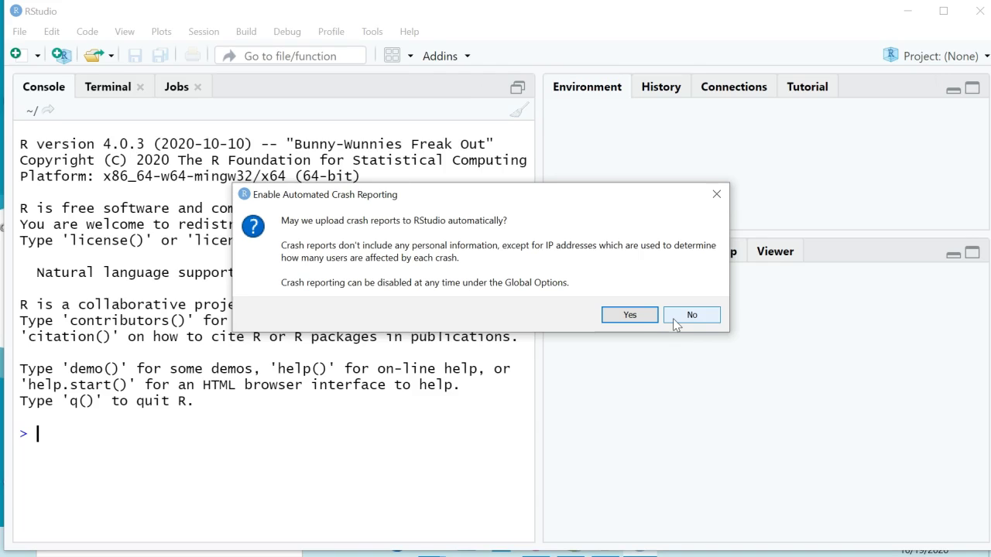
pyautogui.click(630, 315)
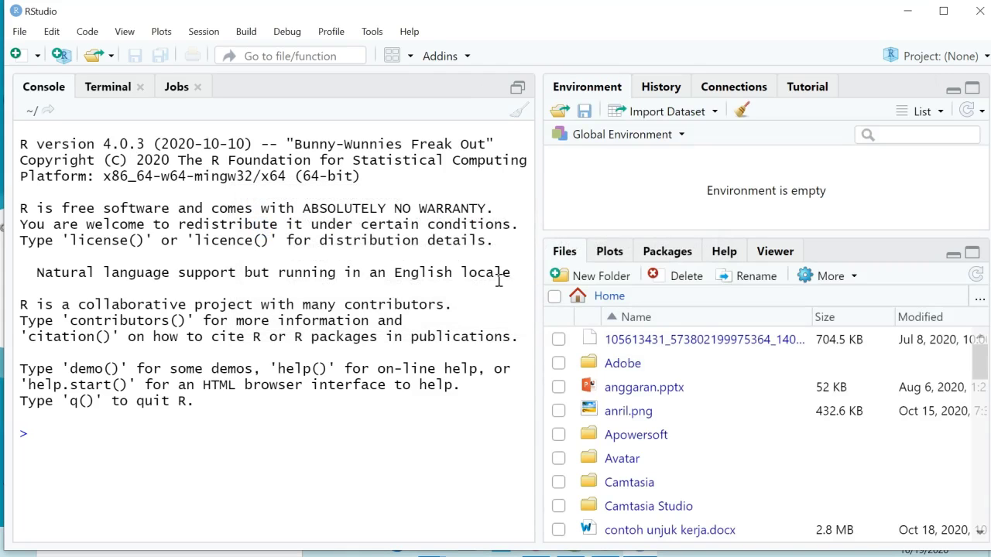